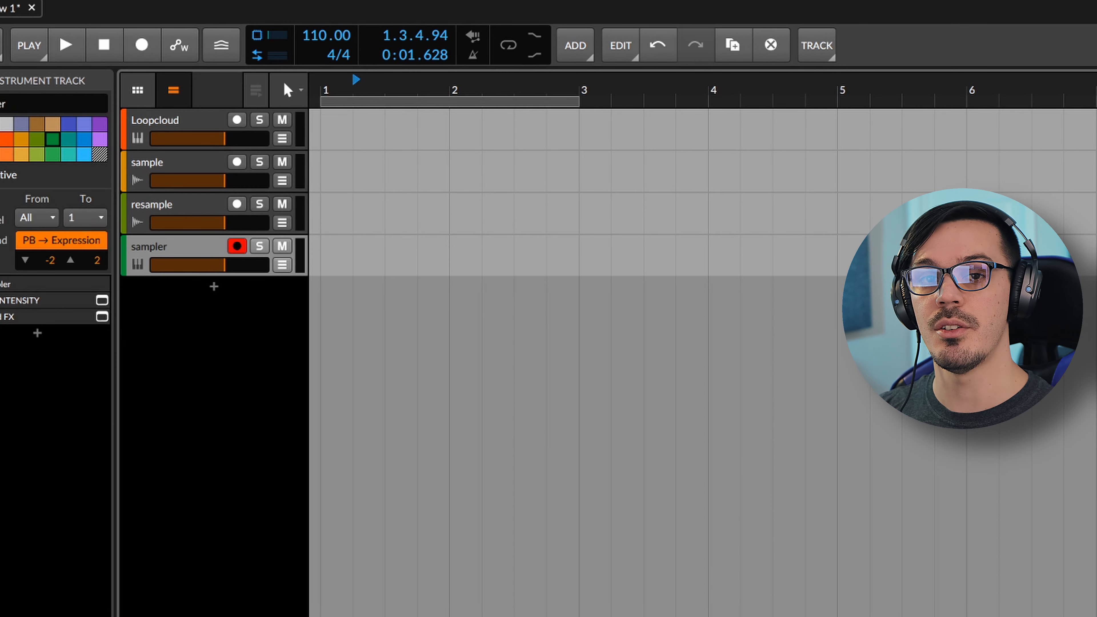
Step: Review the Loopcloud, sample, resample and sampler tracks one after another
left_click(164, 124)
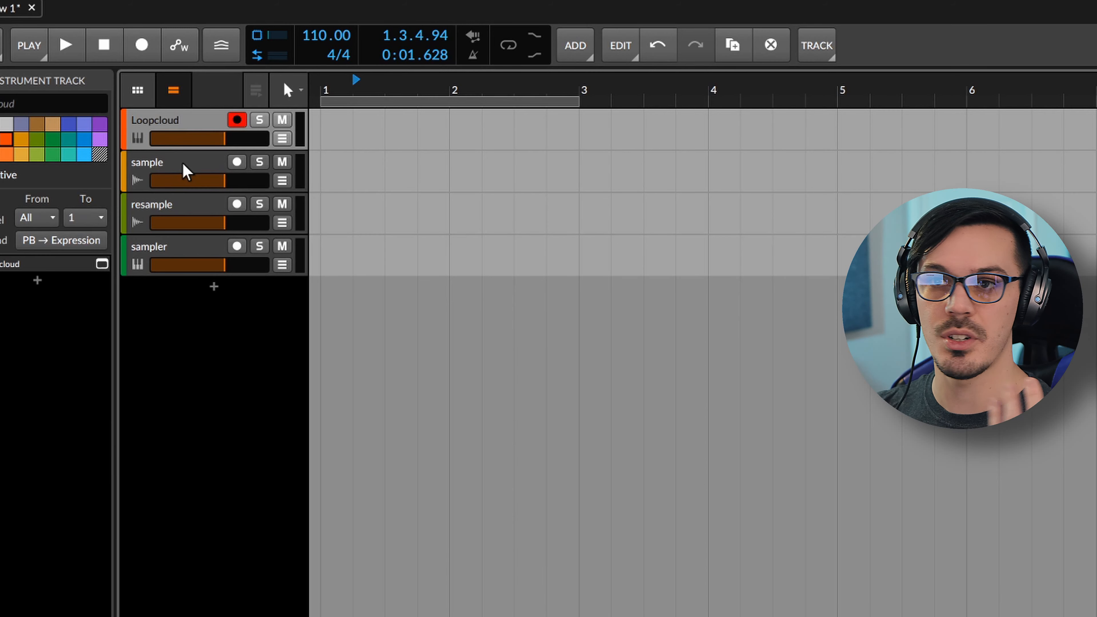
left_click(185, 169)
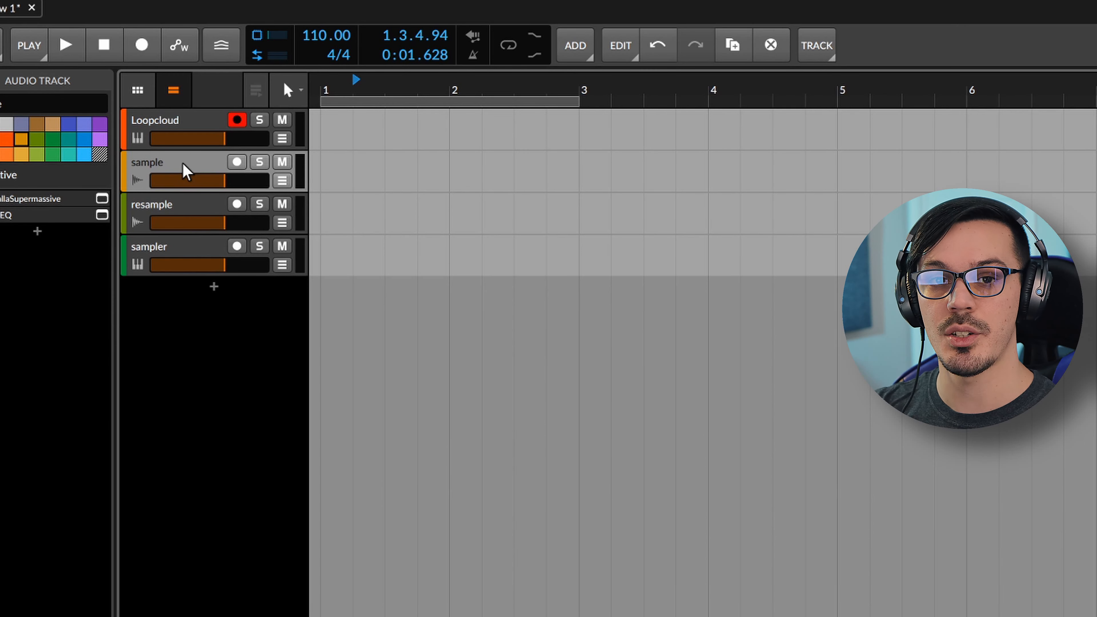
left_click(193, 204)
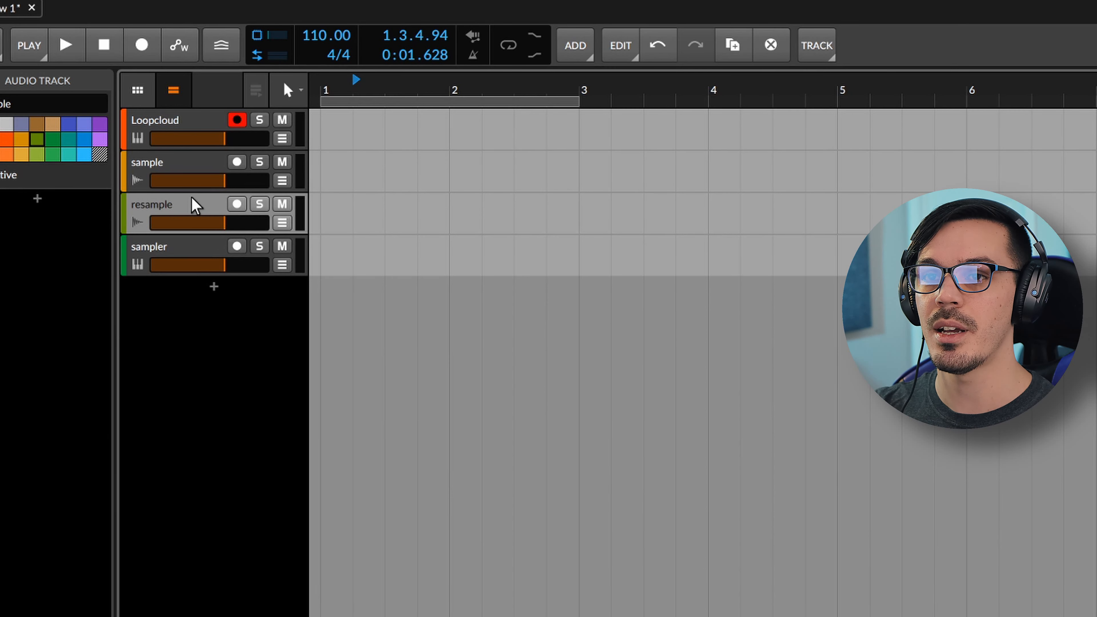
left_click(192, 243)
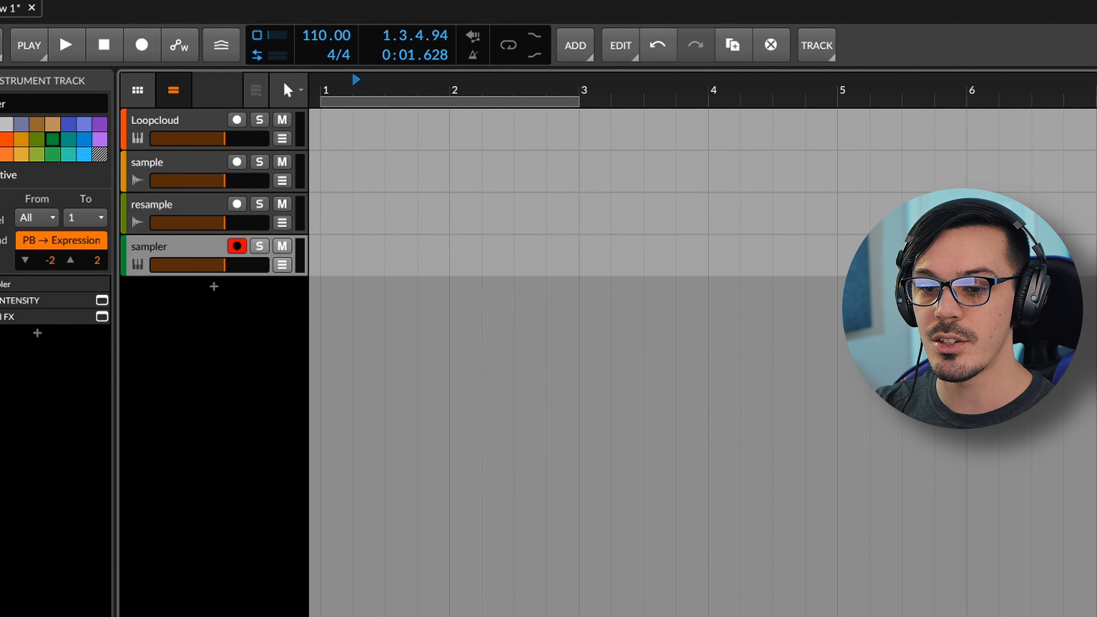
Step: Open Loopcloud, search for piano samples and restrict the results to one-shots
left_click(548, 614)
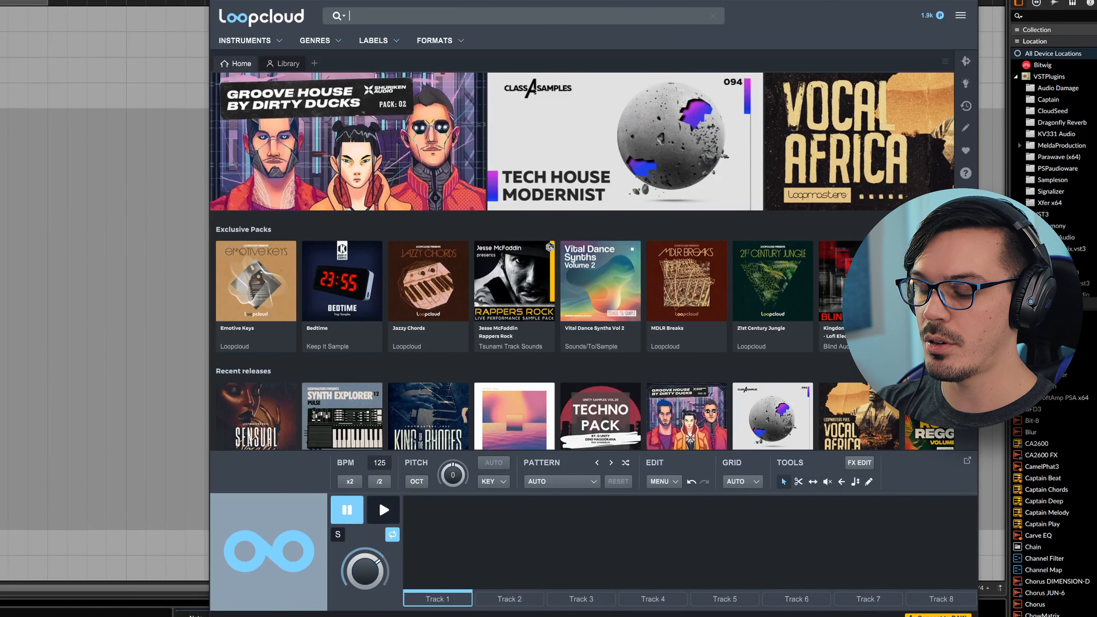
type("pi")
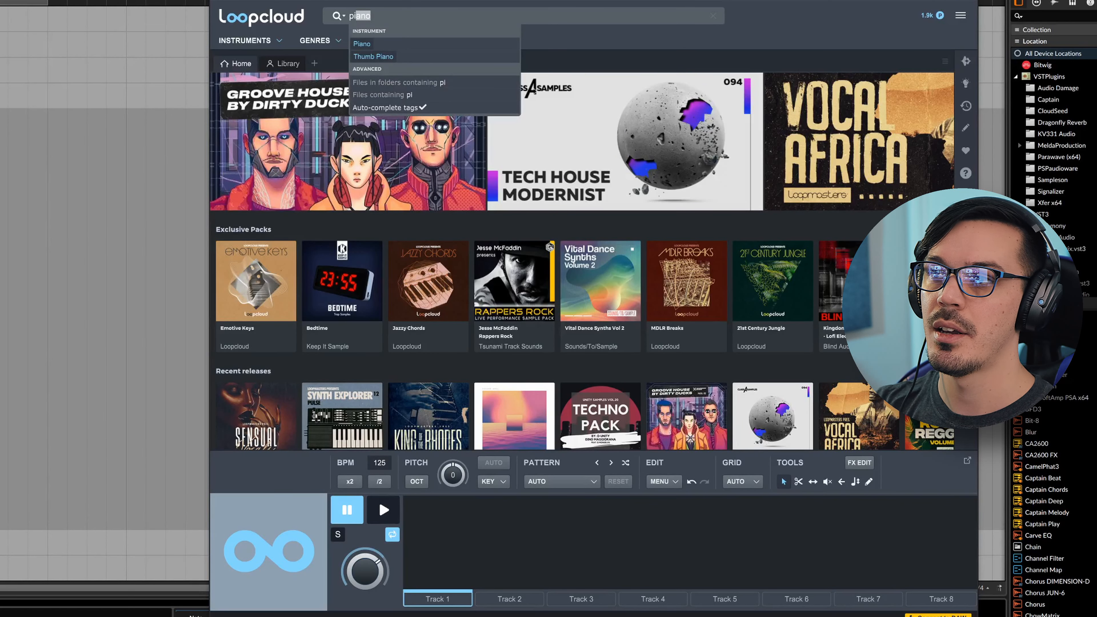
key("Return")
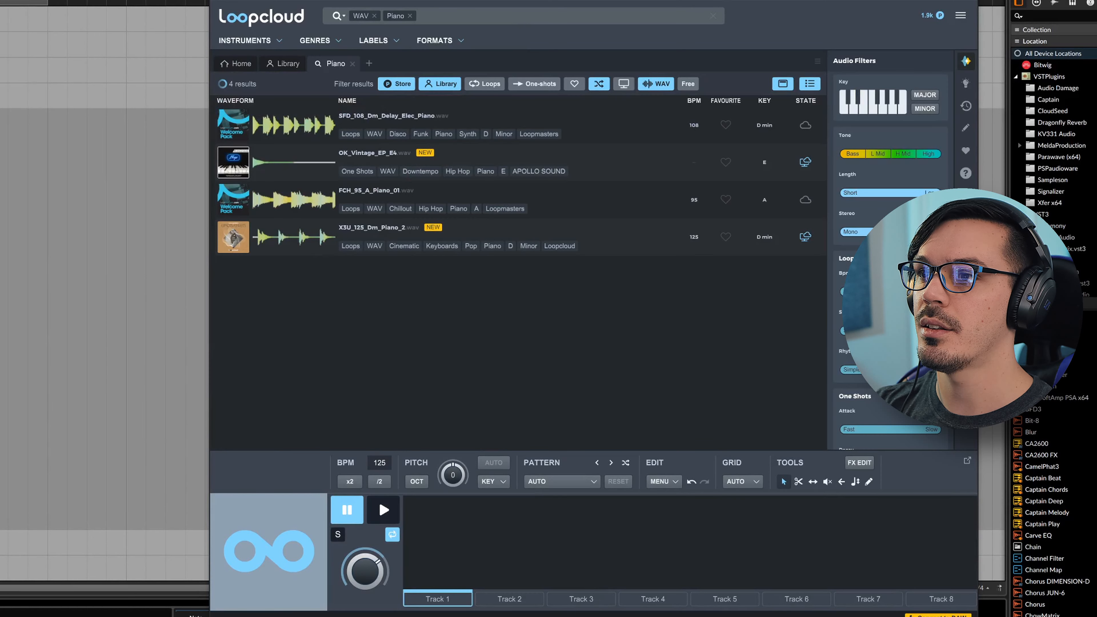
left_click(520, 223)
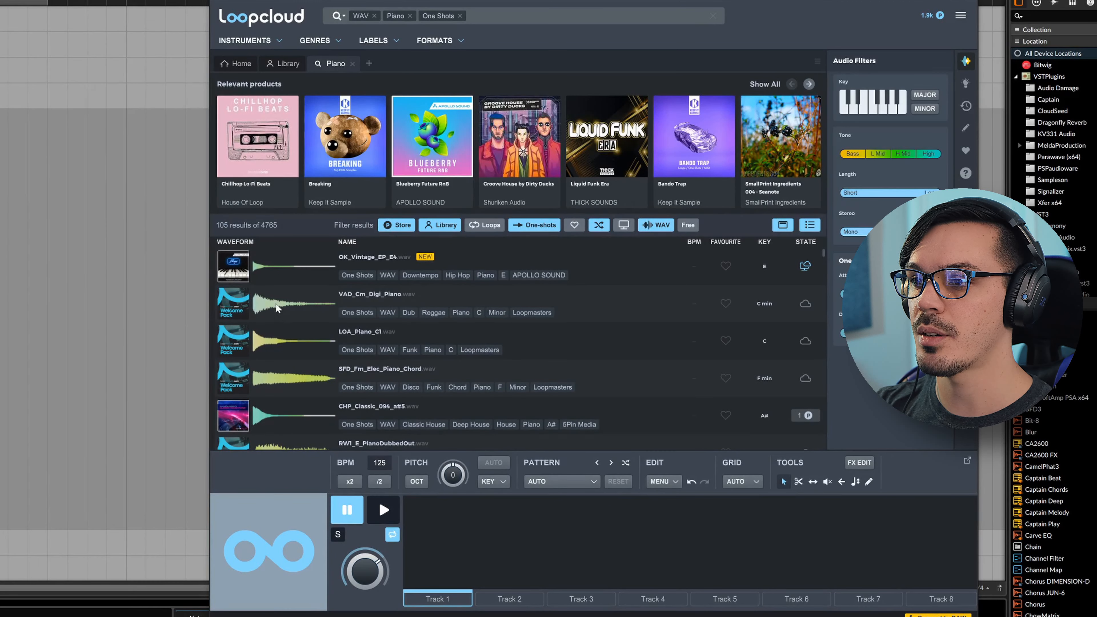
Step: Load the OK_Vintage_EP_E4 one-shot into Loopcloud's first track and preview it from the start
left_click(262, 273)
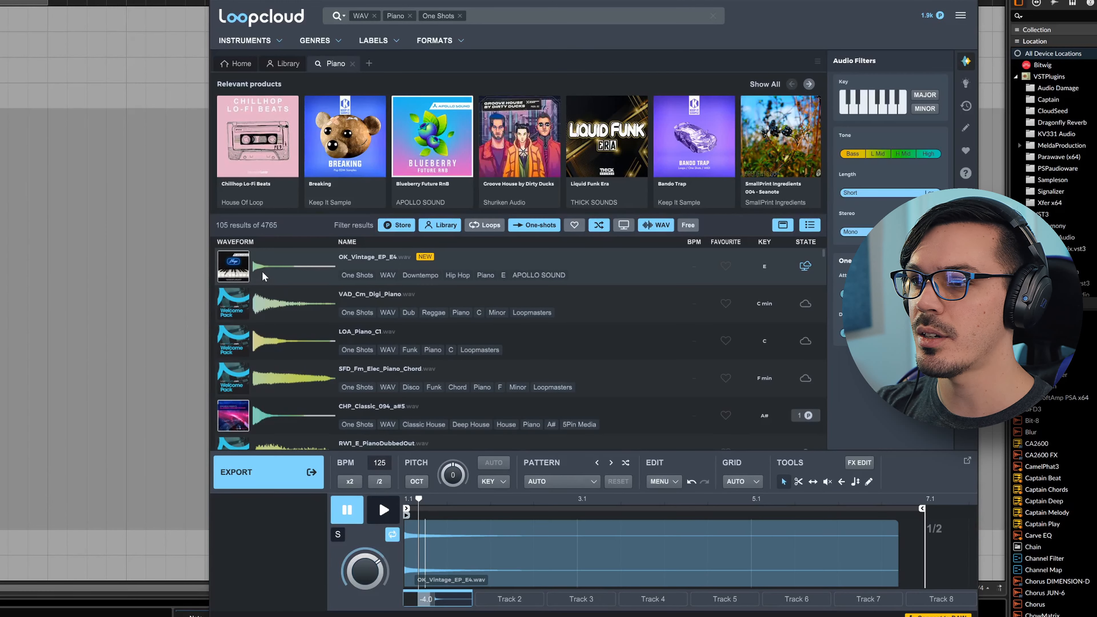
left_click(382, 512)
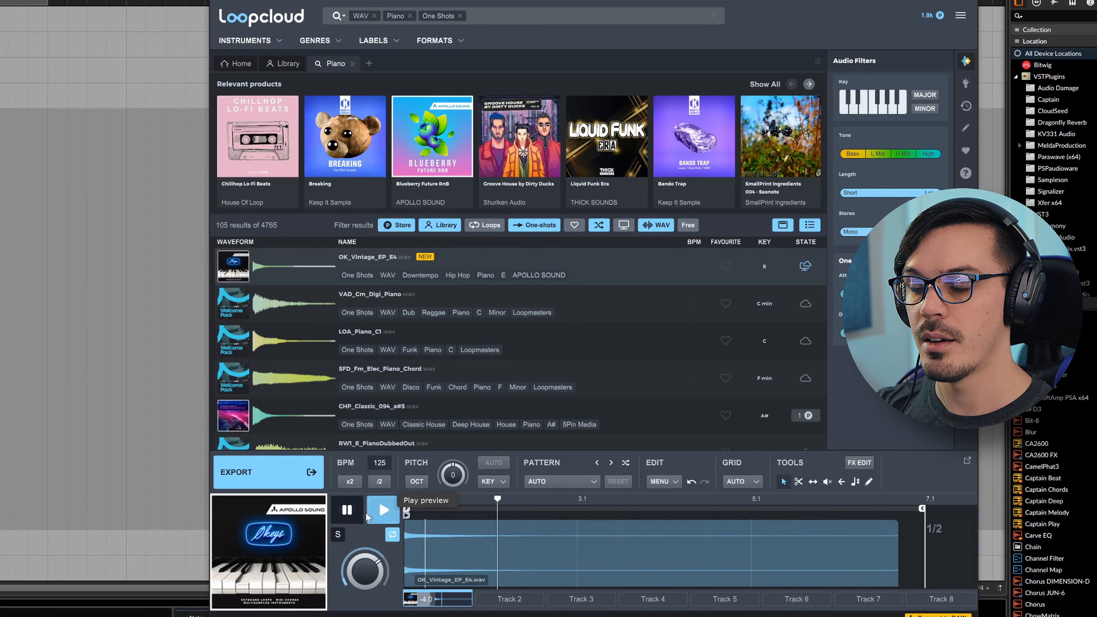
left_click(349, 515)
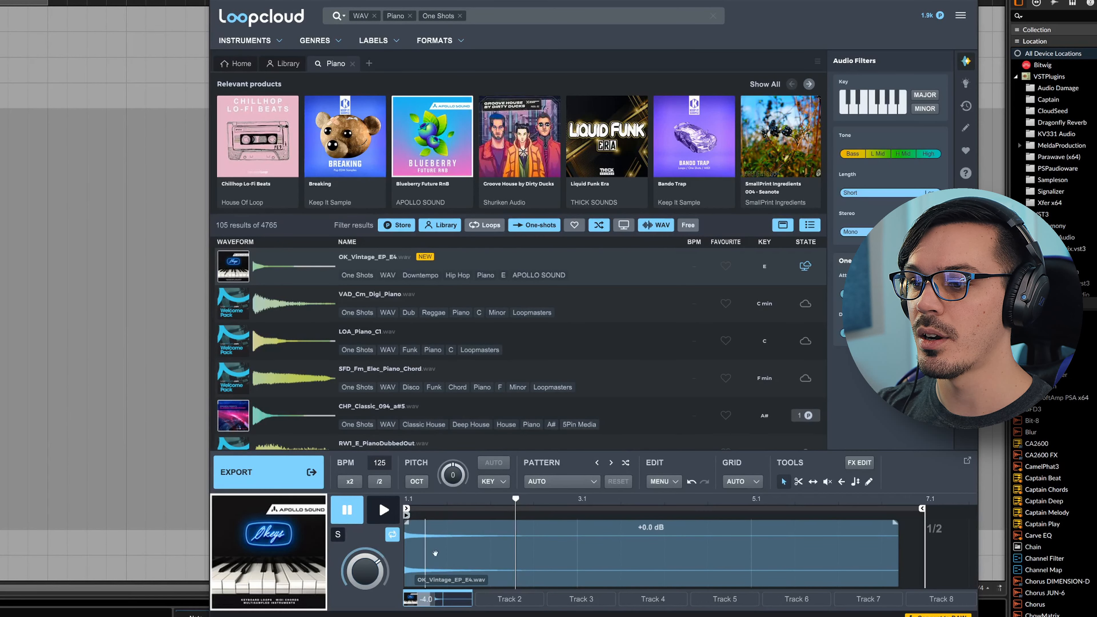
left_click(397, 514)
left_click(358, 512)
left_click(406, 502)
left_click(357, 512)
Step: Pitch OK_Vintage_EP_E4 down 12 semitones, preview it and place it at bar 1 of the sample track
left_click_drag(449, 476, 450, 548)
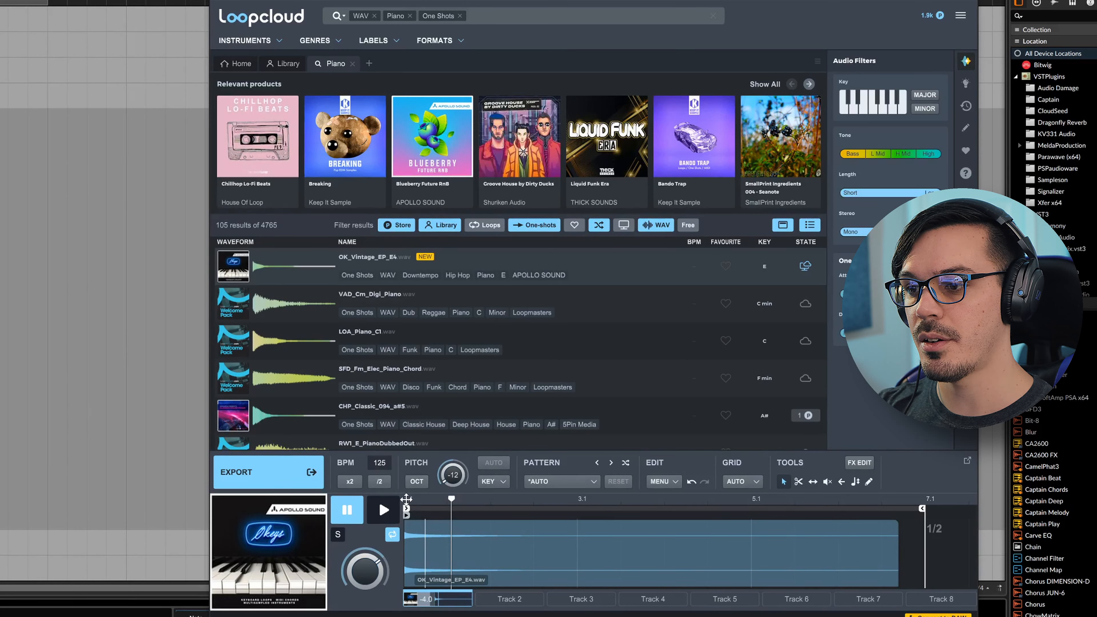
left_click(384, 511)
left_click(351, 511)
left_click_drag(417, 538, 2, 44)
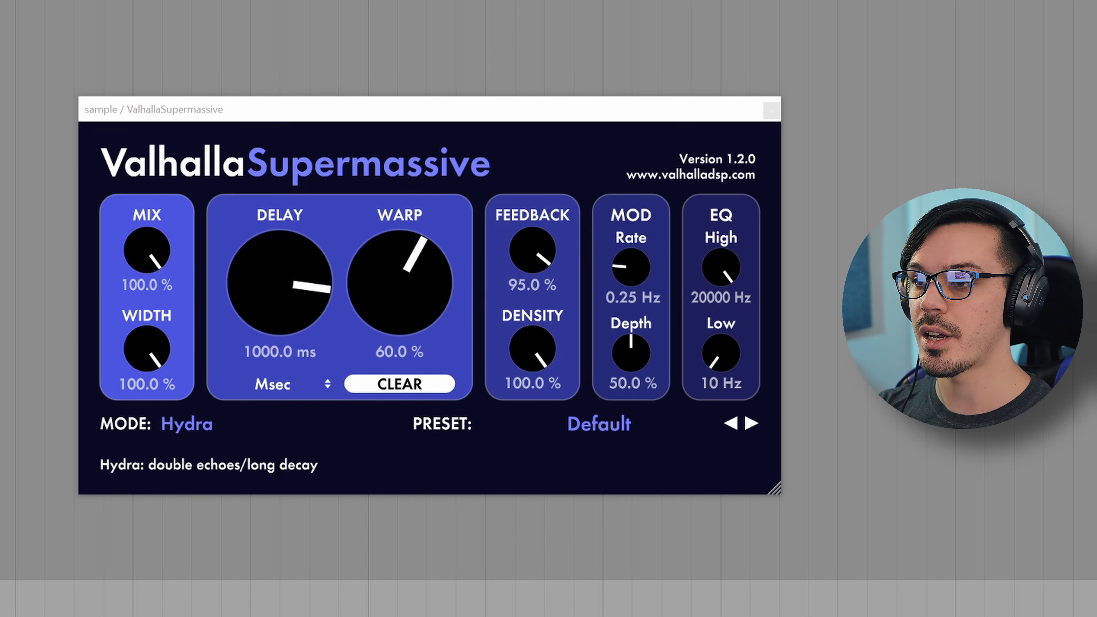
Step: Load the Z-Massive reverb preset SixtyPercentOfInfinity in Valhalla Supermassive and set the mix to 100%
left_click(548, 429)
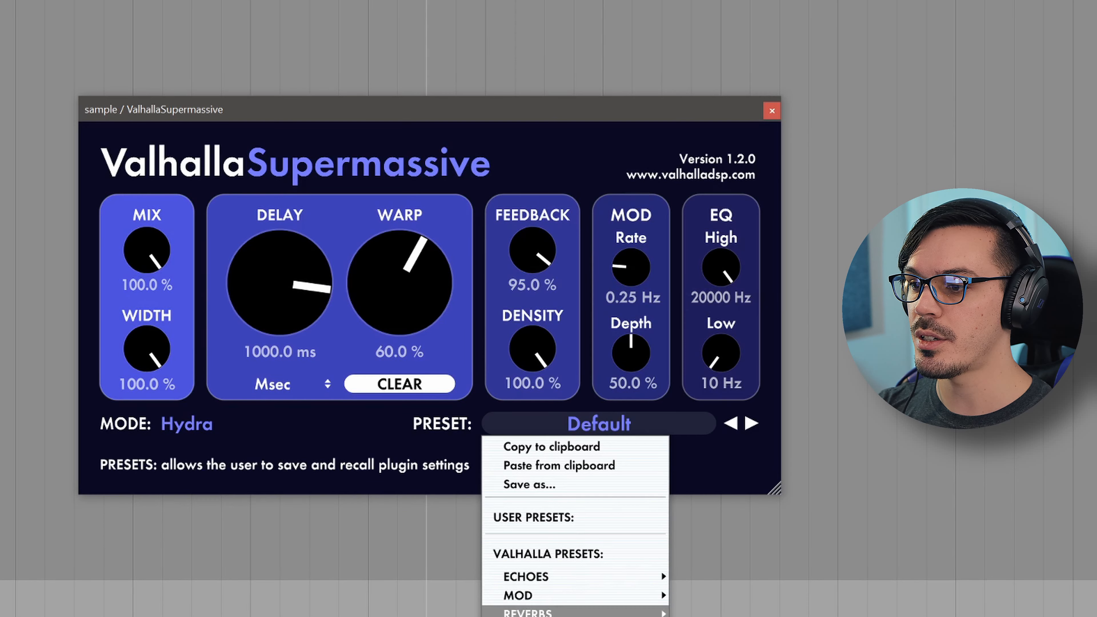
mouse_move(562, 612)
mouse_move(719, 613)
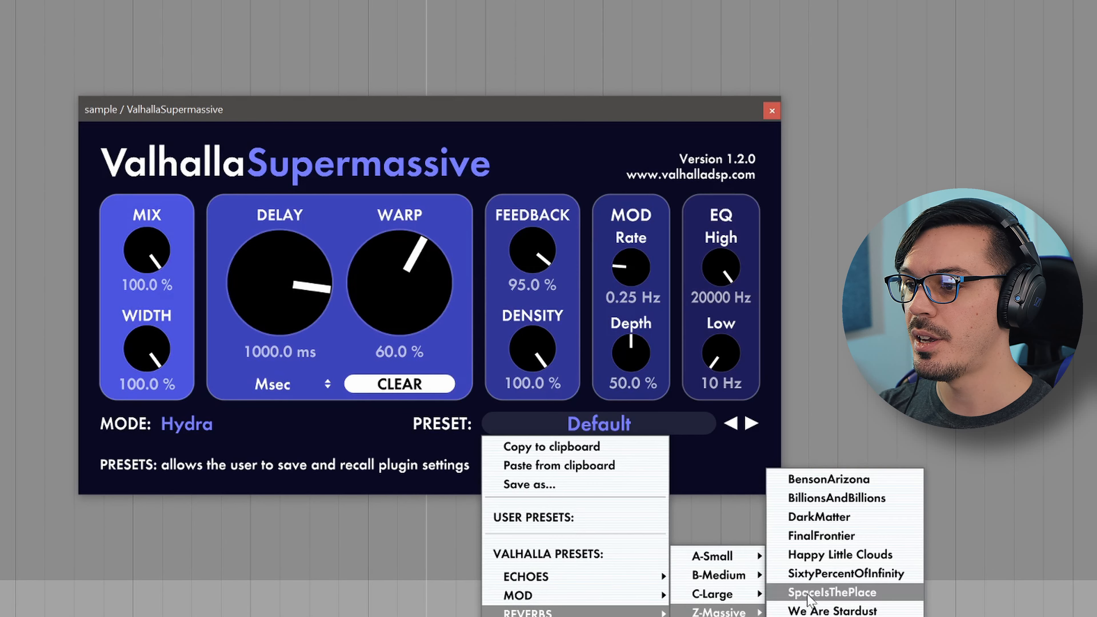
left_click(828, 574)
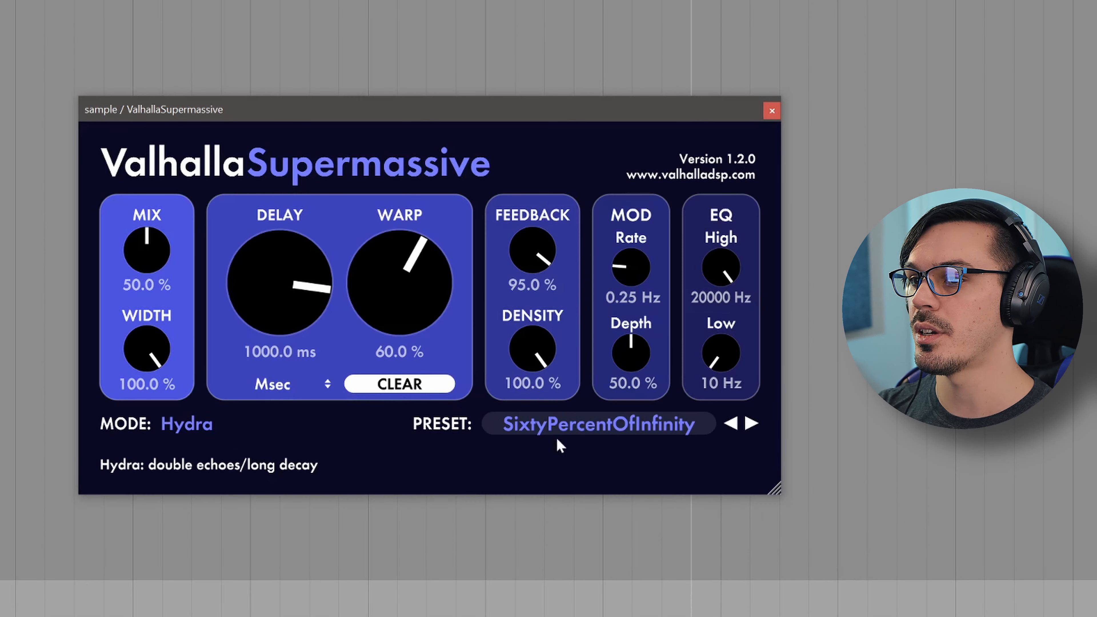
mouse_move(171, 260)
left_click_drag(163, 261, 88, 56)
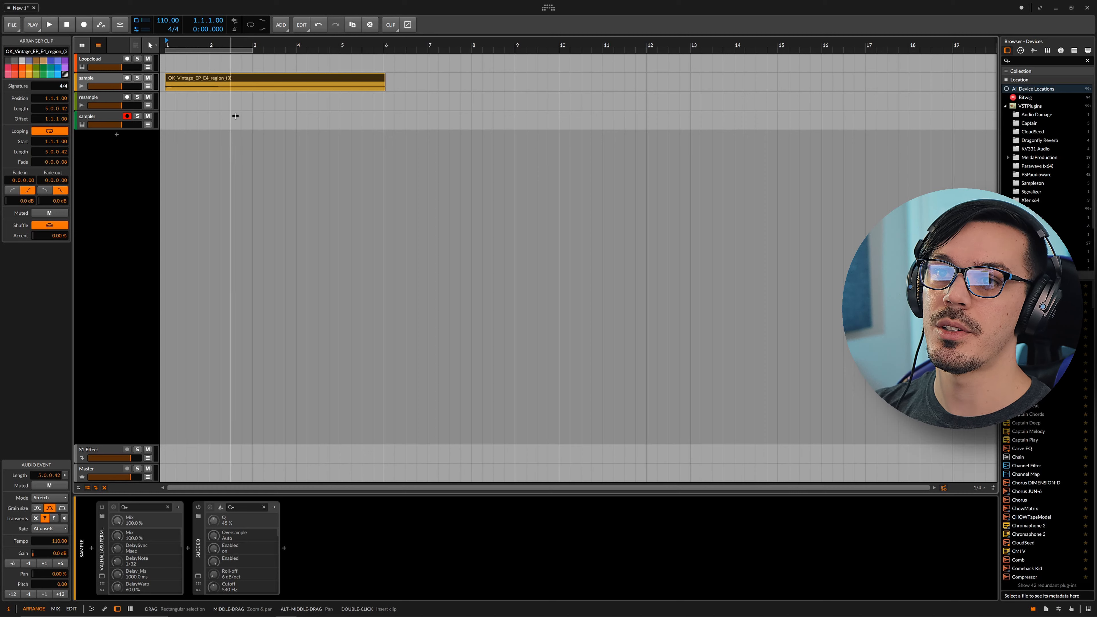
Step: Enlarge the sample track and shorten its OK_Vintage_EP_E4 clip to one bar
left_click_drag(166, 91, 166, 132)
scroll(166, 132, "up", 3)
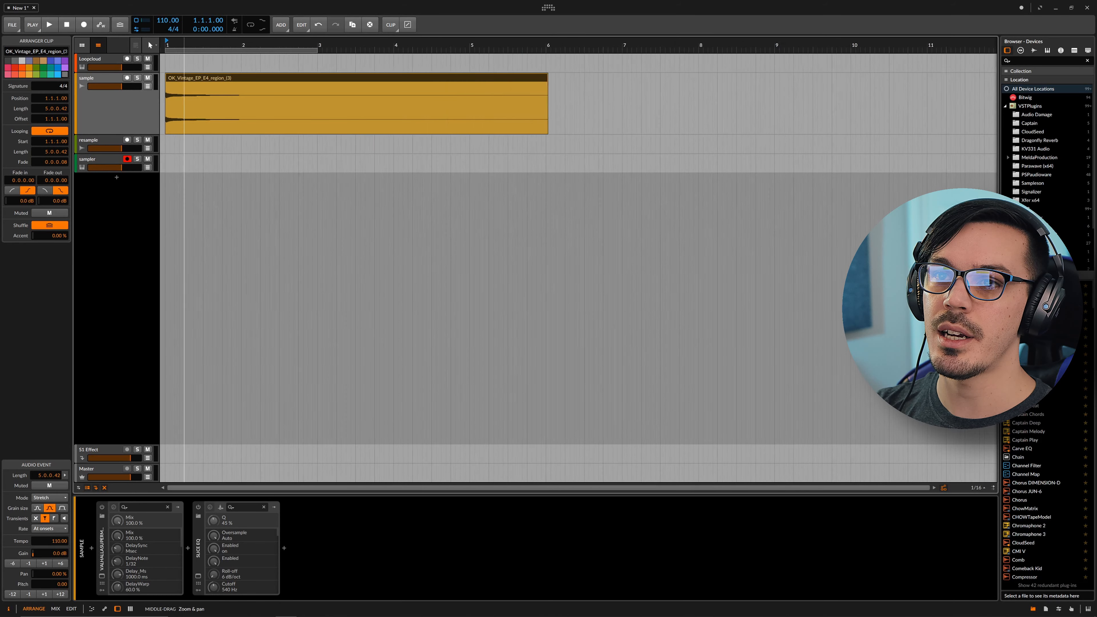
left_click_drag(624, 83, 250, 84)
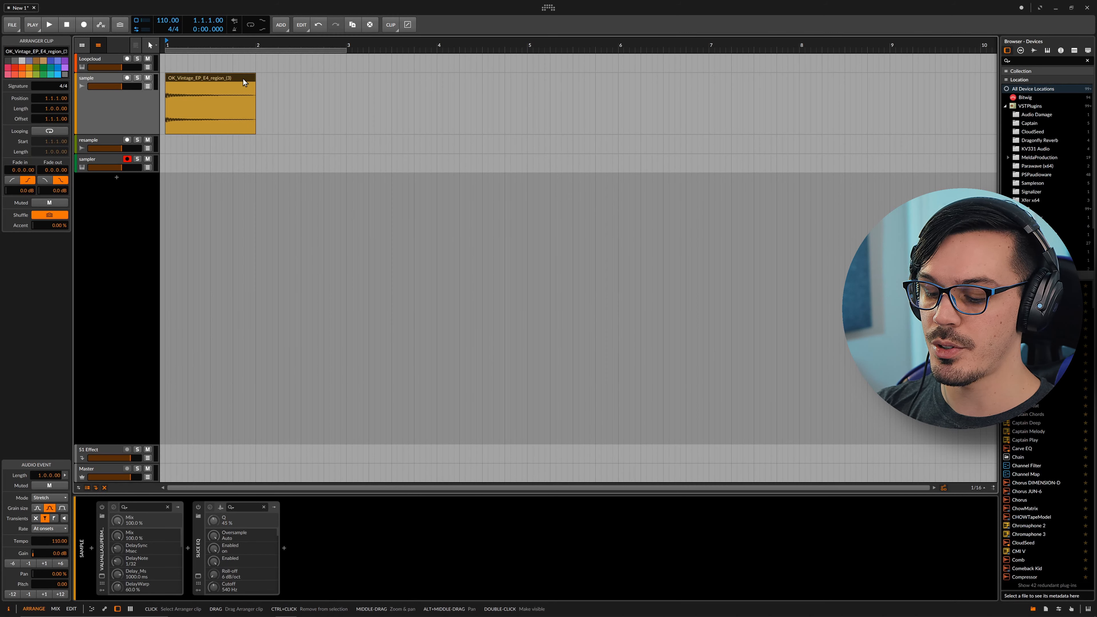
Step: Move the reversed piano clip to bar 3 and play it back from 3.2.2
left_click_drag(235, 78, 387, 76)
left_click(375, 47)
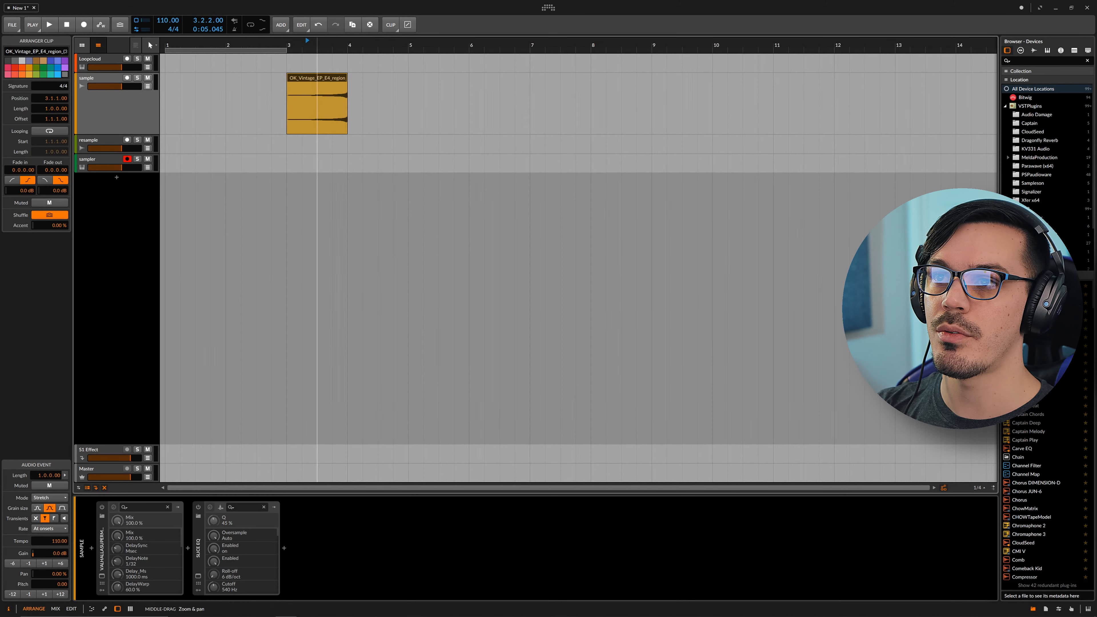
key("space")
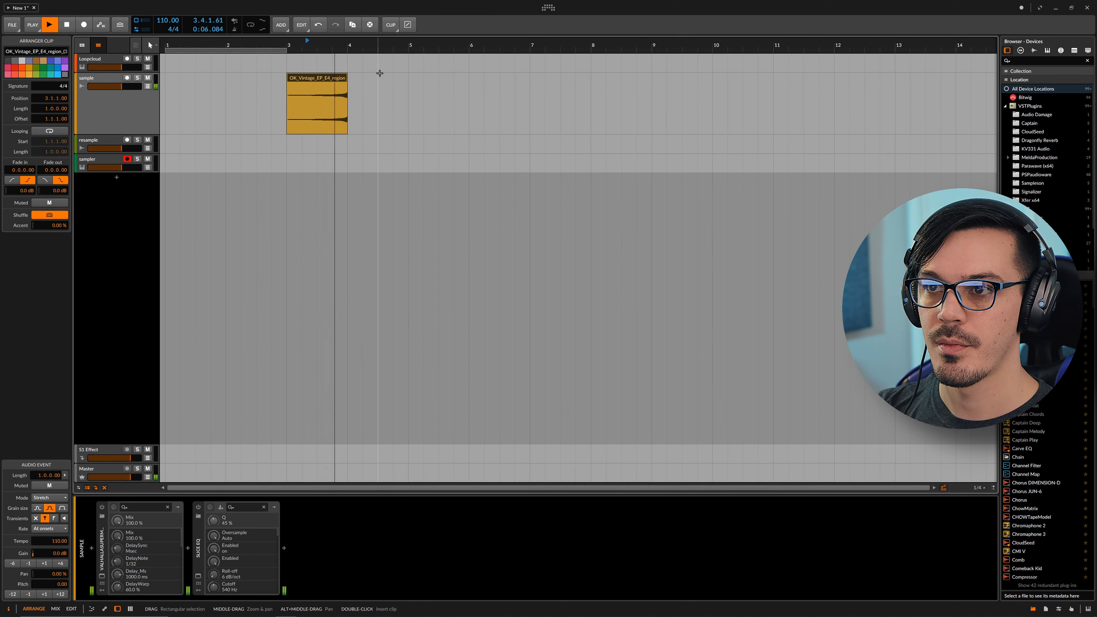
key("space")
Step: Play the clip with the sample track's Valhalla Supermassive and Slice EQ devices turned on
left_click(133, 108)
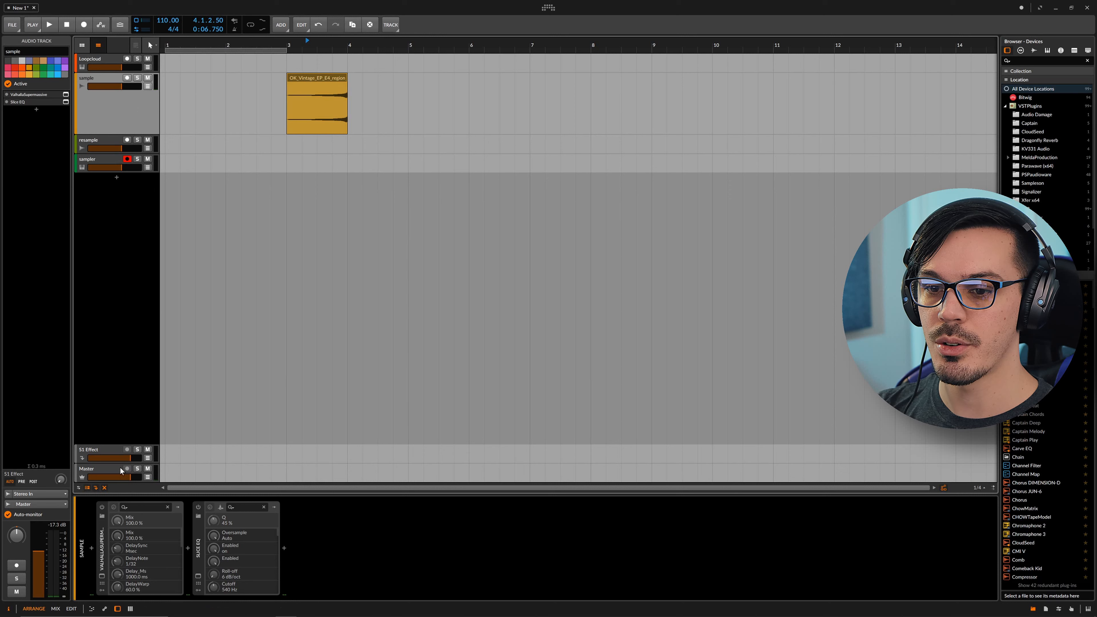
key("space")
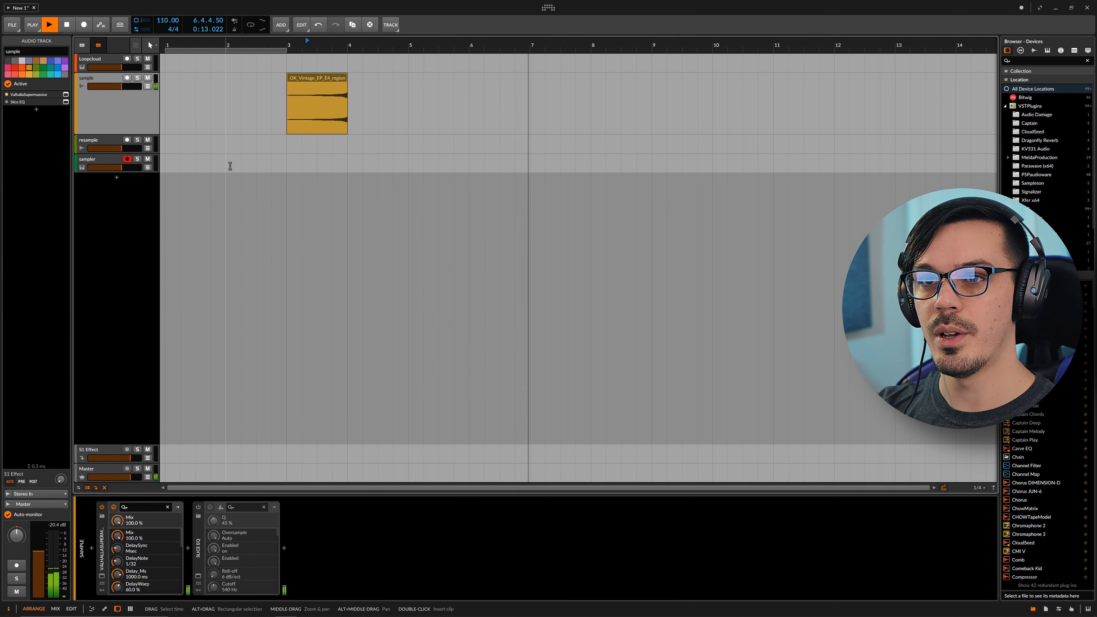
left_click(6, 104)
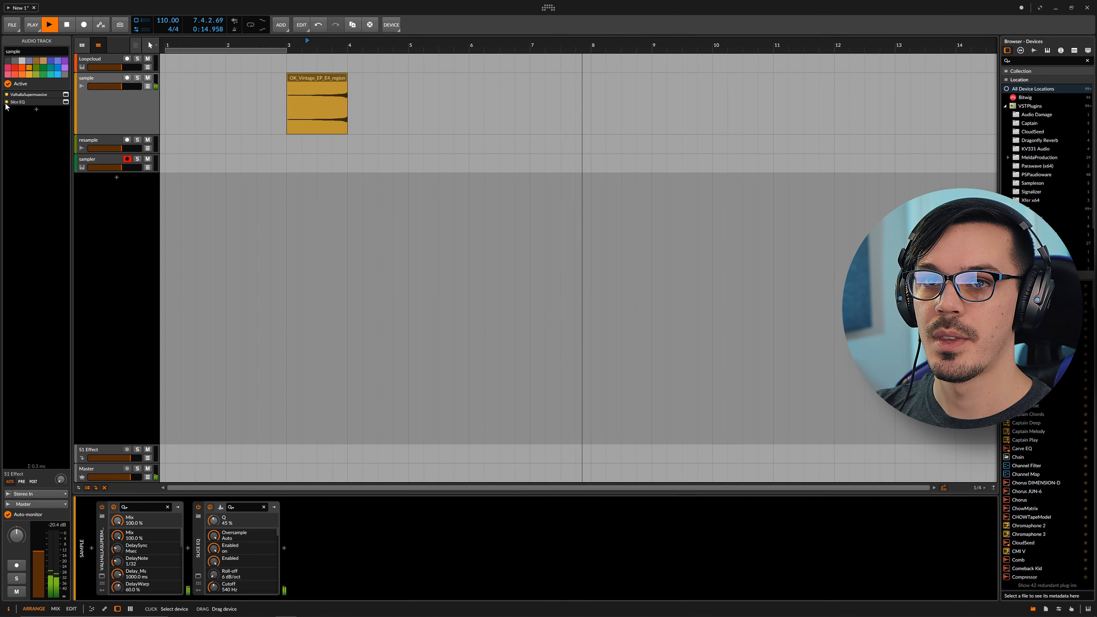
Step: In Slice EQ, deepen the low-mid cut near 250 Hz and move the next cut up to 638 Hz with less reduction
left_click(65, 103)
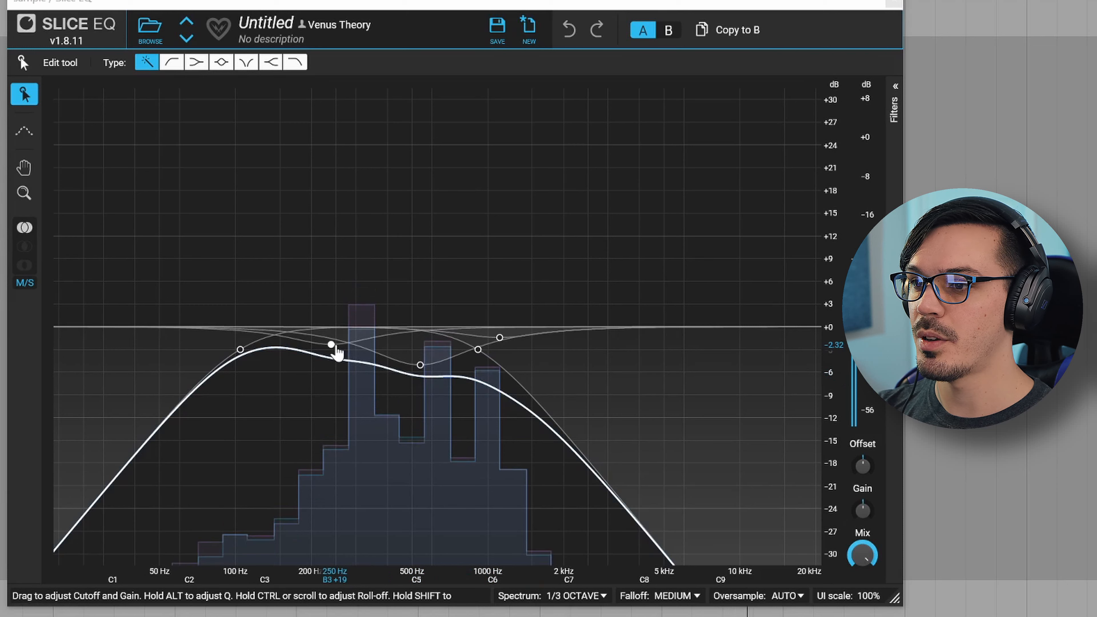
left_click_drag(337, 352, 355, 363)
left_click_drag(421, 373, 441, 363)
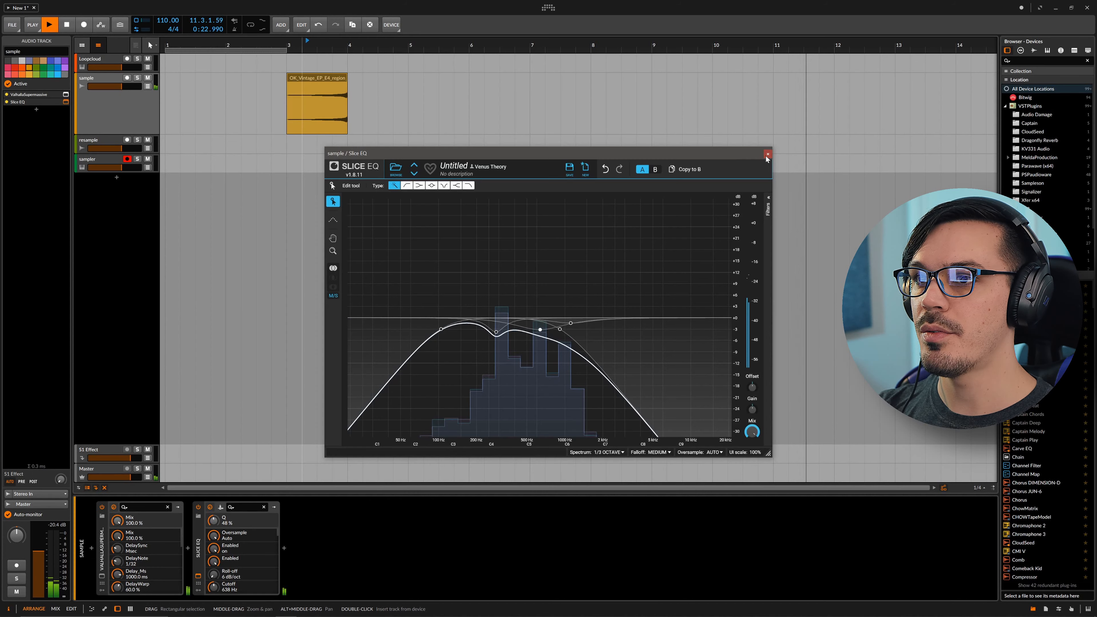
left_click(767, 154)
key("space")
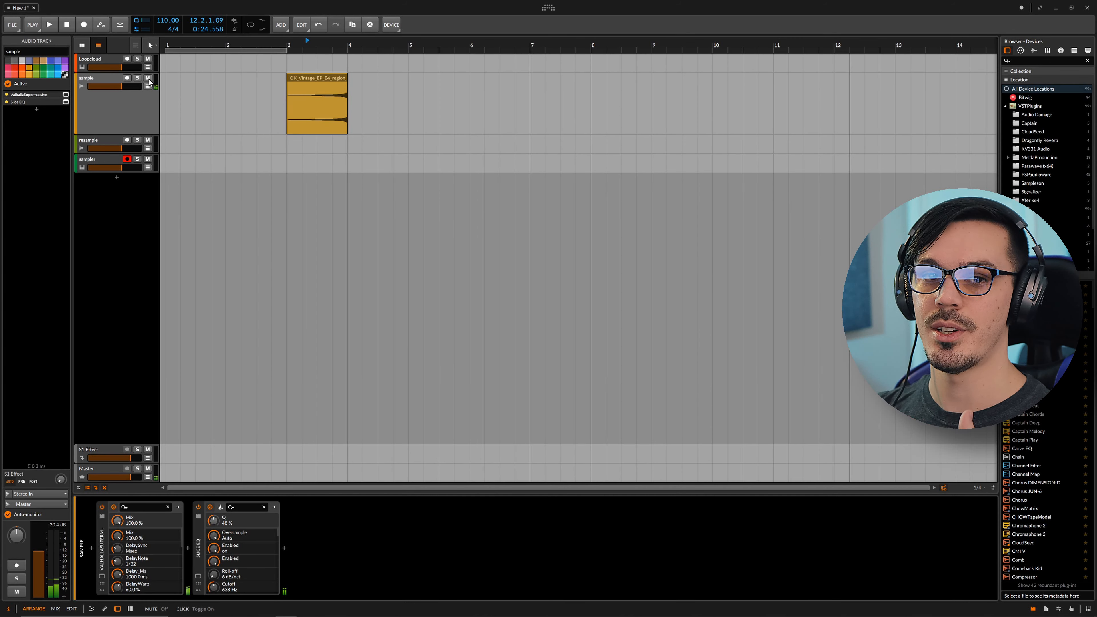
Step: Mute the sample track and compare the input routing of the sample and resample tracks
left_click(147, 79)
left_click(115, 139)
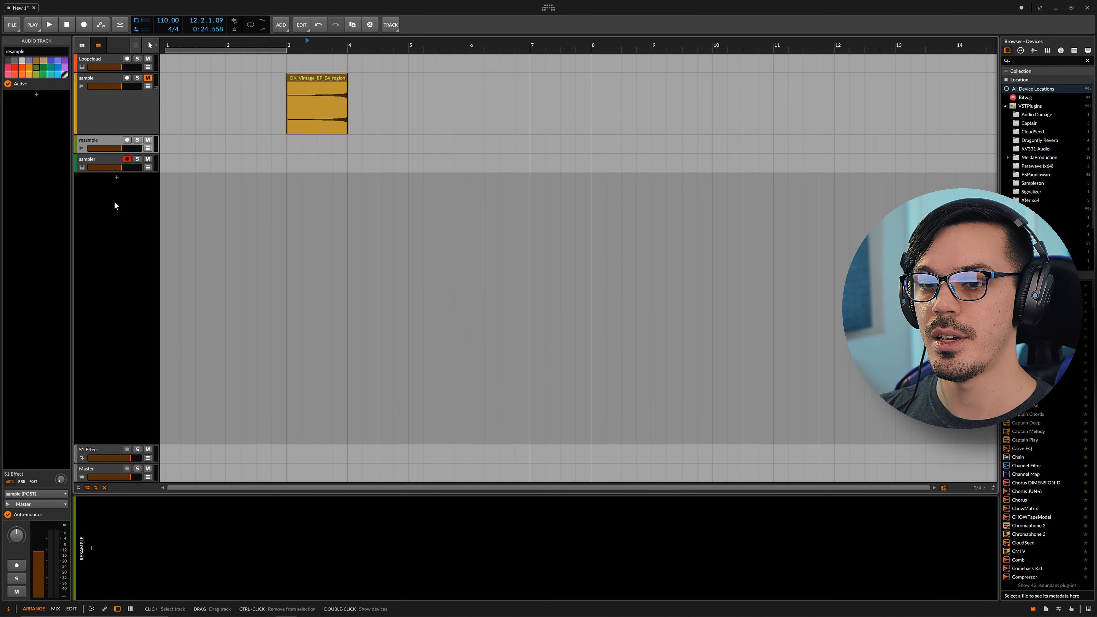
left_click(125, 119)
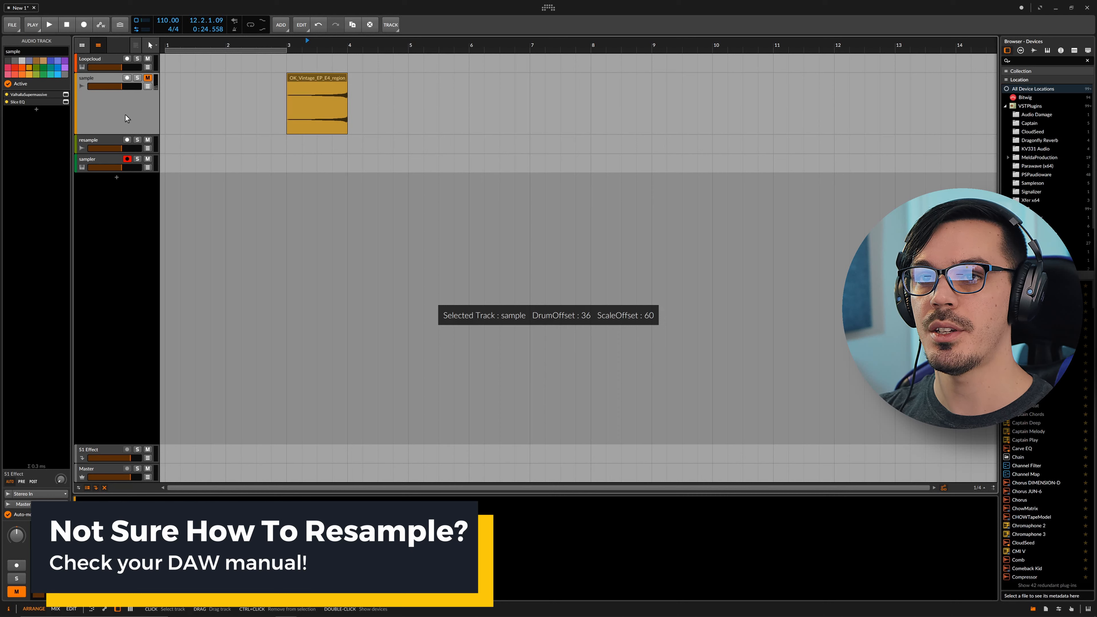
left_click(109, 145)
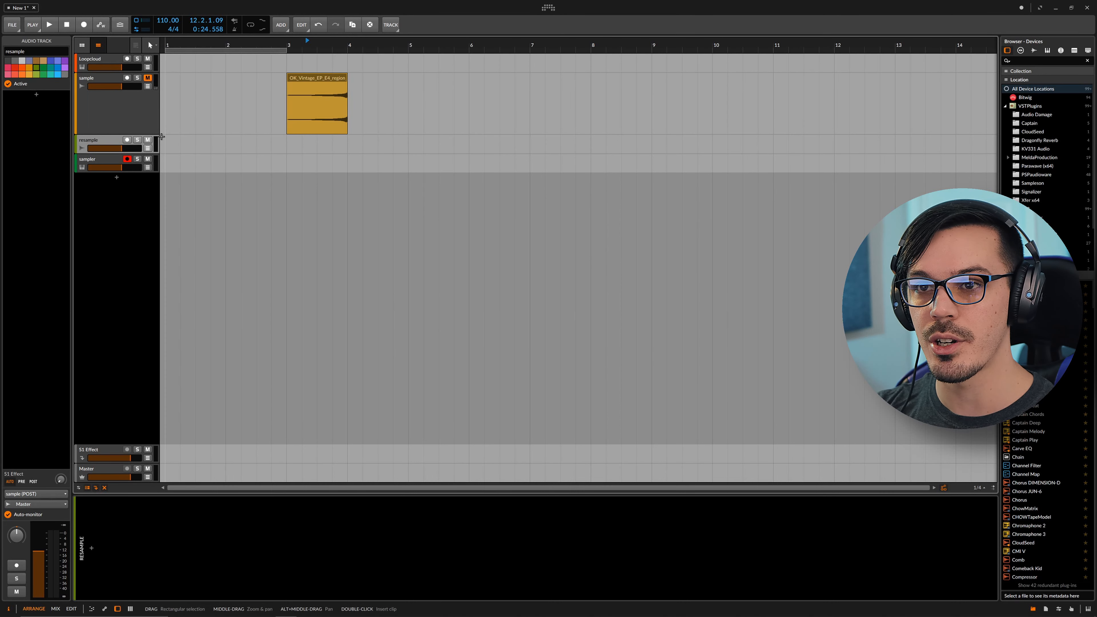
Step: Reduce the sample track's height, arm the resample track for recording and unmute the sample track
left_click_drag(156, 138, 156, 91)
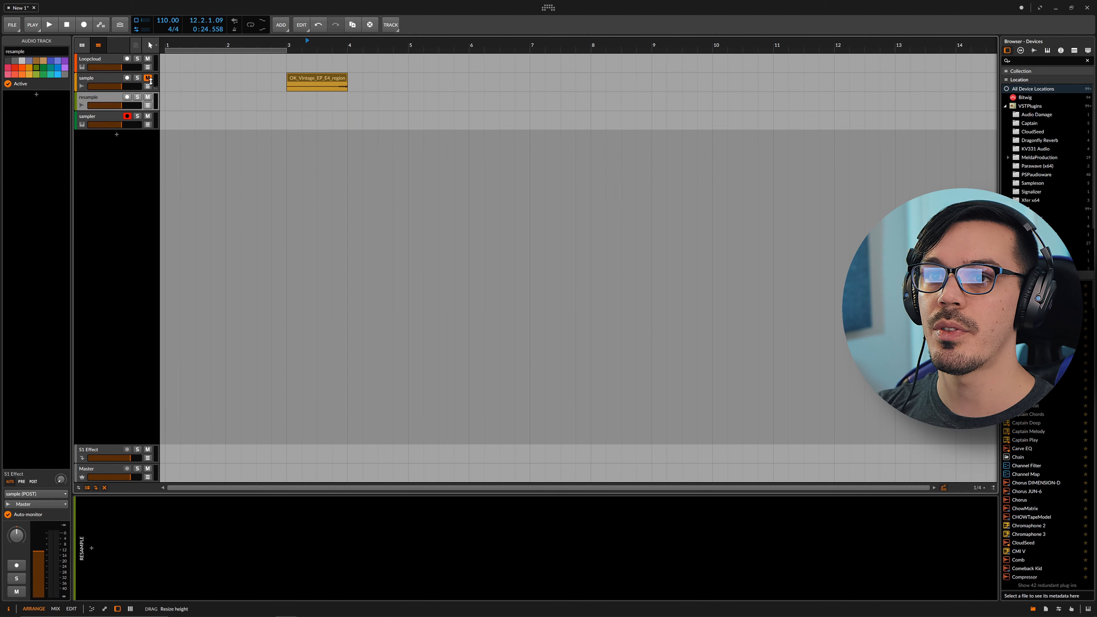
left_click(124, 98)
left_click(147, 77)
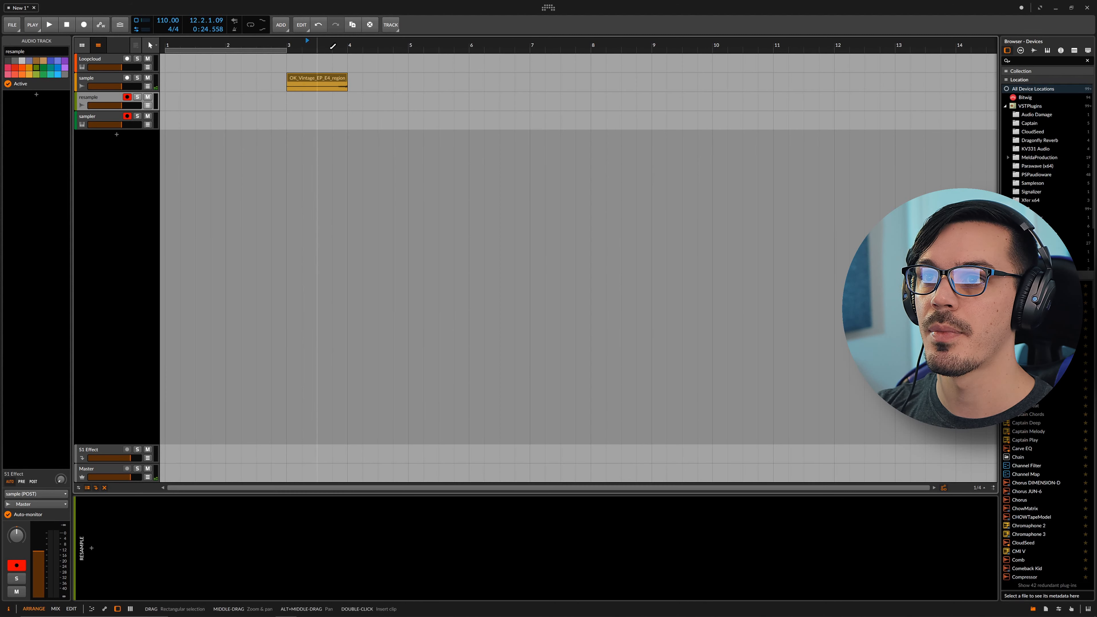
Step: Disarm the sampler track and record the processed sample onto the resample track from 3.3 to about bar 16
left_click(324, 45)
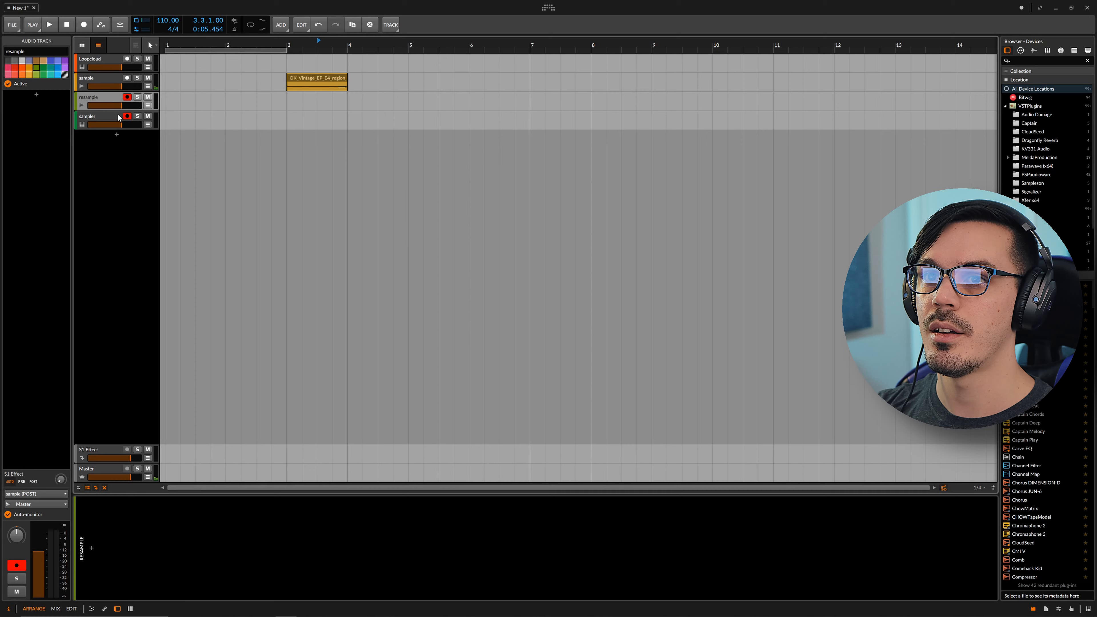
left_click(126, 116)
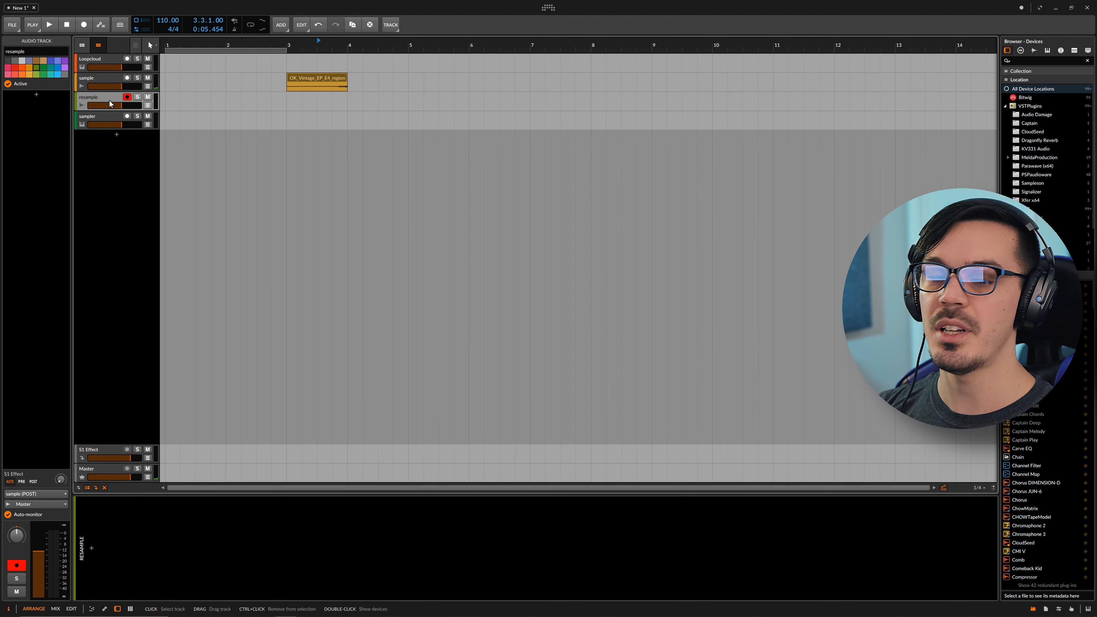
key("r")
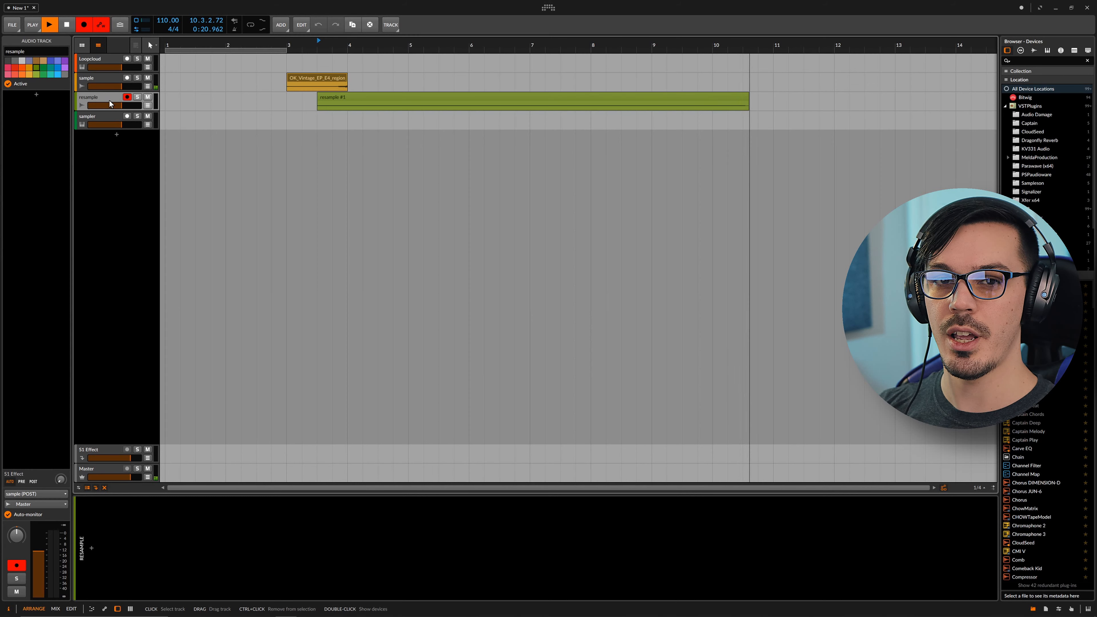
scroll(331, 148, "down", 5)
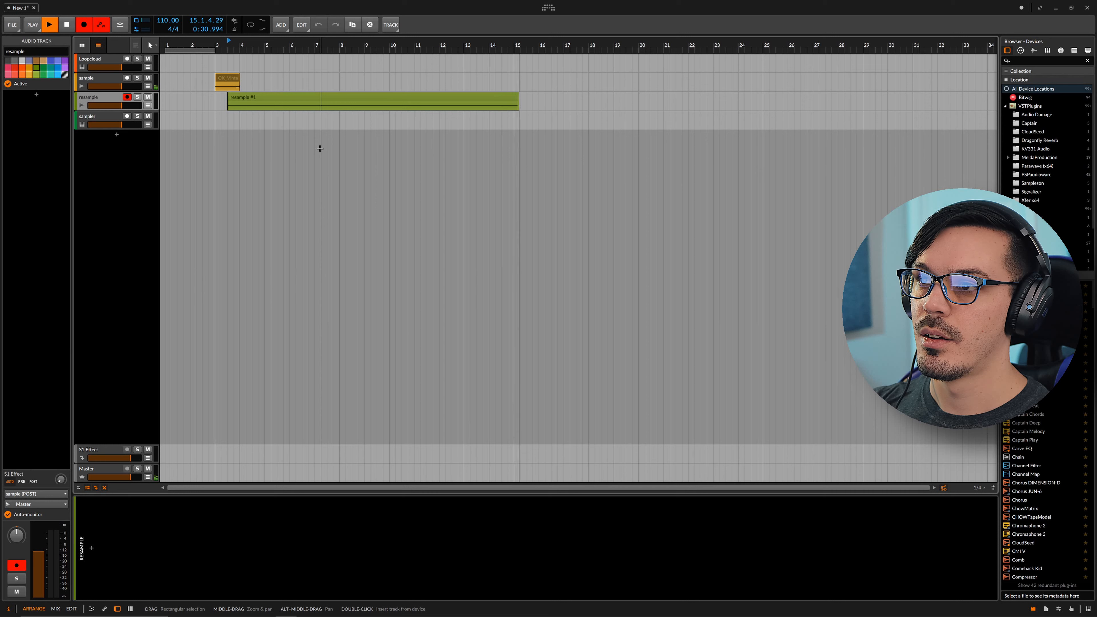
key("space")
Step: Mute the sample track, enlarge the resample track's height and play its recording from bar 4
left_click(118, 85)
left_click(147, 78)
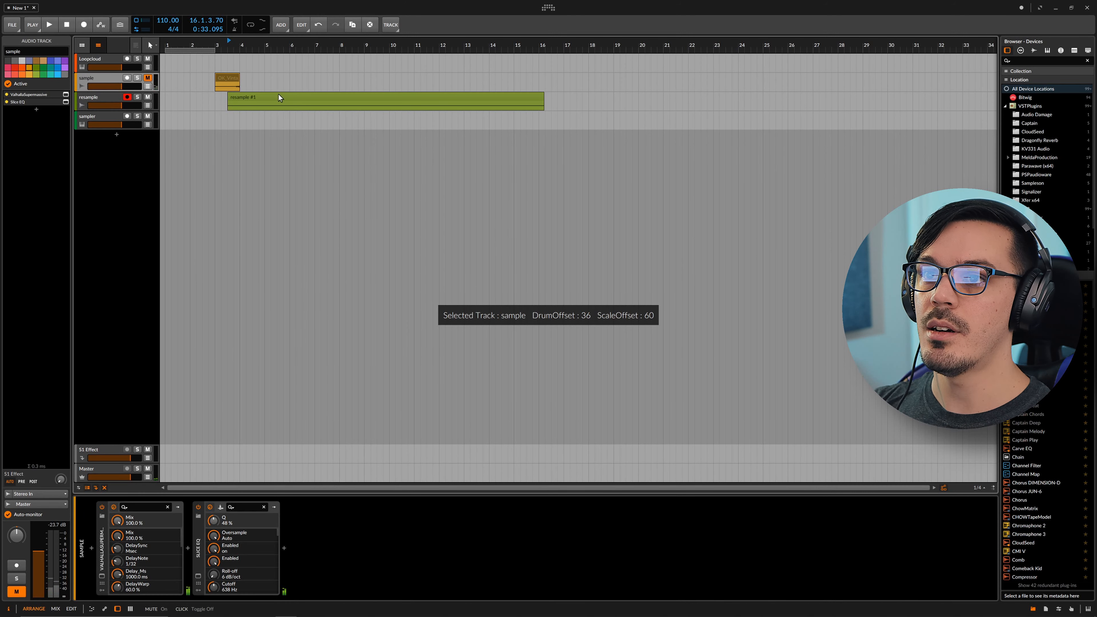
key("3")
left_click_drag(142, 111, 143, 222)
scroll(229, 138, "up", 5)
left_click(255, 42)
key("space")
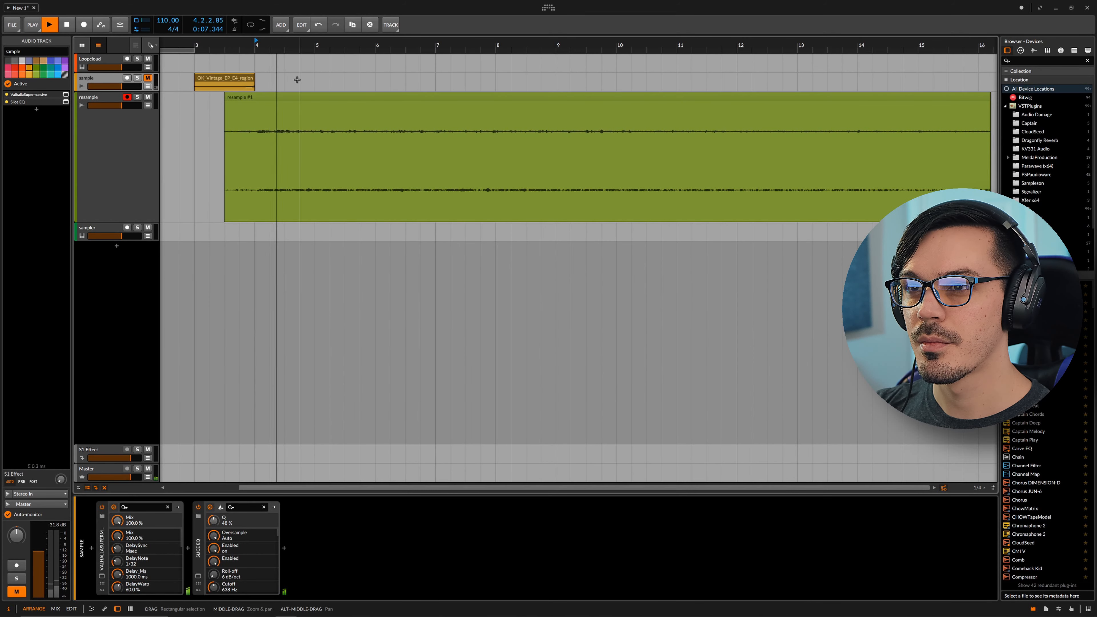
scroll(401, 144, "down", 4)
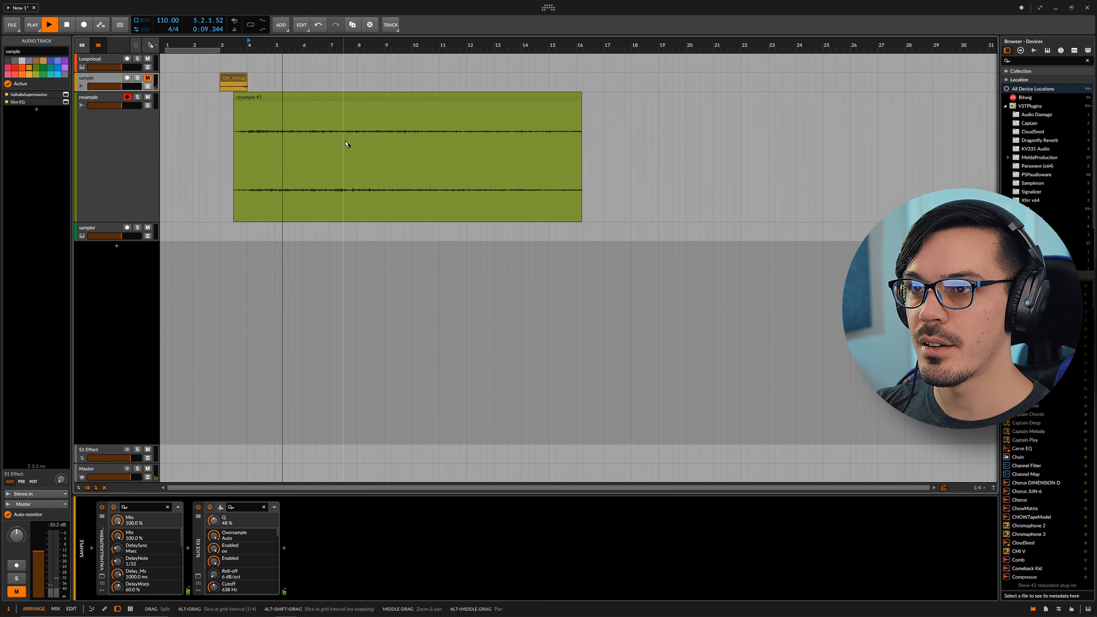
Step: Play the resample recording from bars 9 and 13 and split it at both points
left_click(386, 47)
key("space")
key("space")
left_click(385, 113)
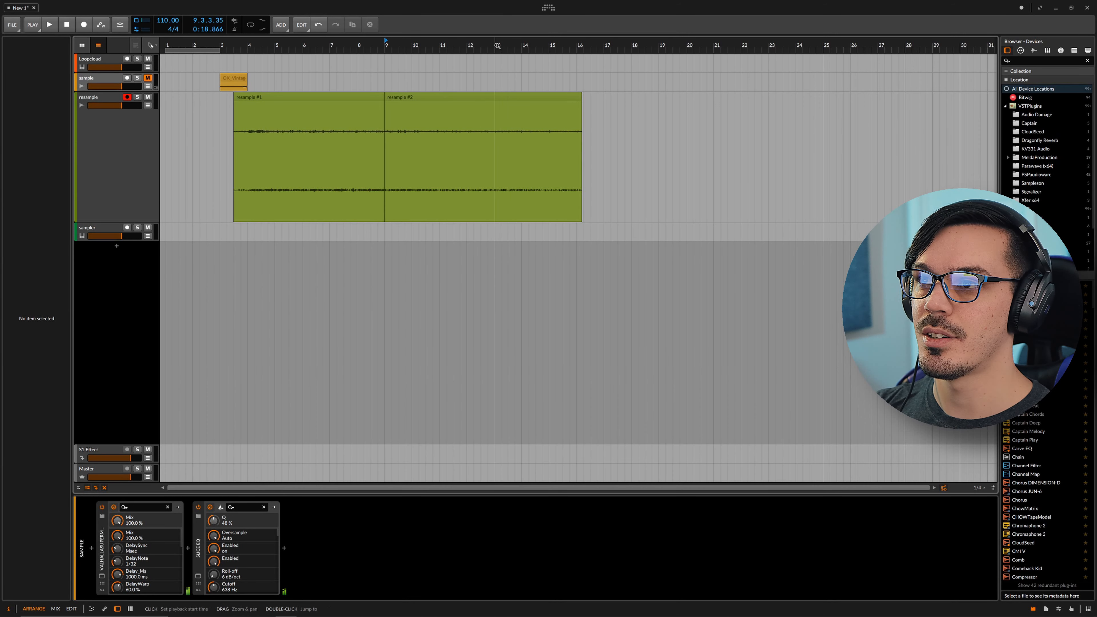
key("space")
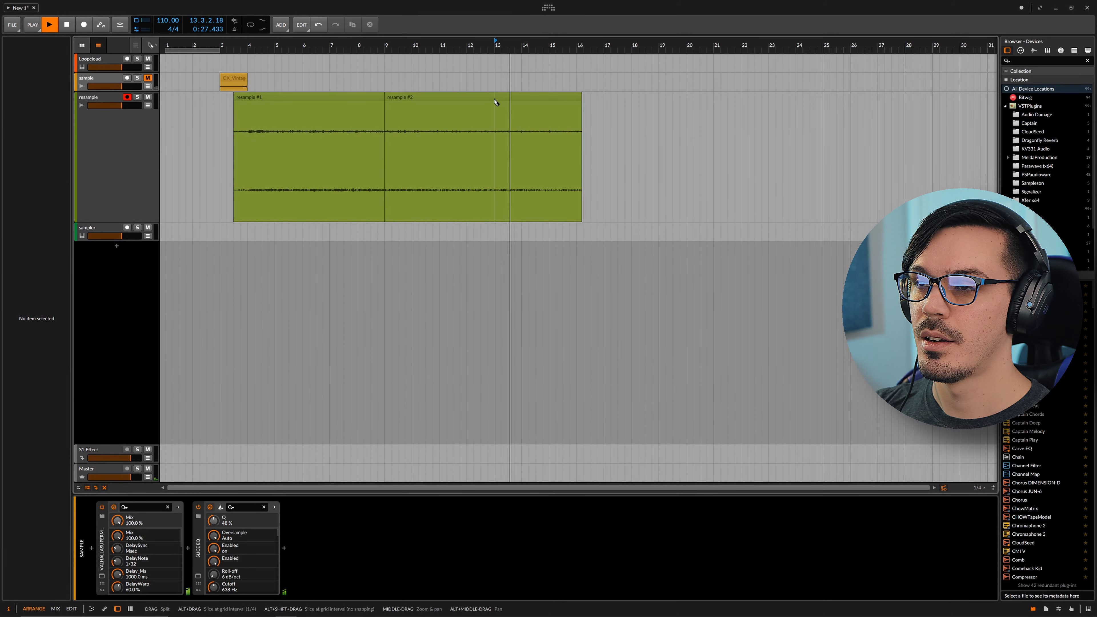
key("space")
left_click(495, 102)
Step: Delete the pieces of the resample recording before bar 9 and after bar 13
key("1")
left_click(507, 99)
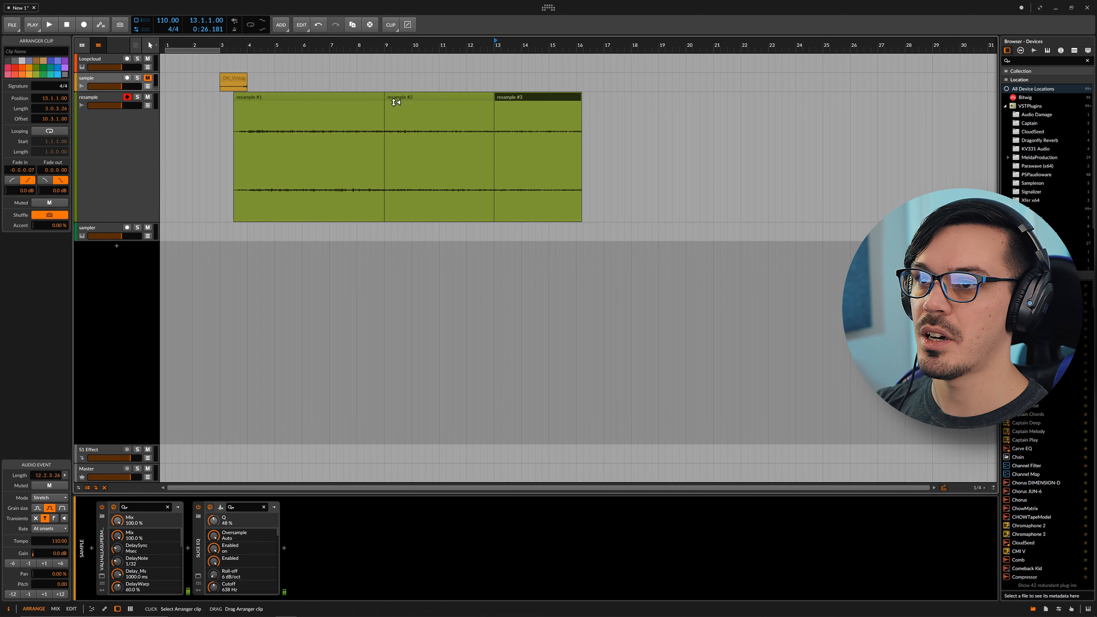
key("Delete")
left_click(376, 100)
key("Delete")
Step: Raise the remaining resample clip's gain by about 18 dB and bounce it in place
left_click(396, 98)
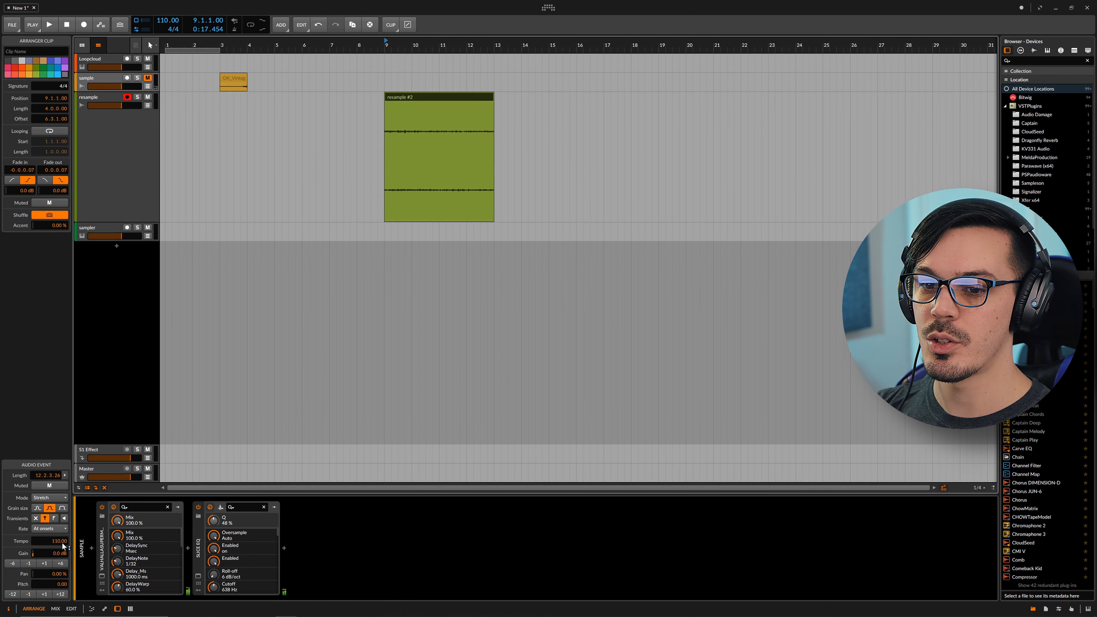
left_click(60, 564)
left_click(59, 564)
left_click(60, 564)
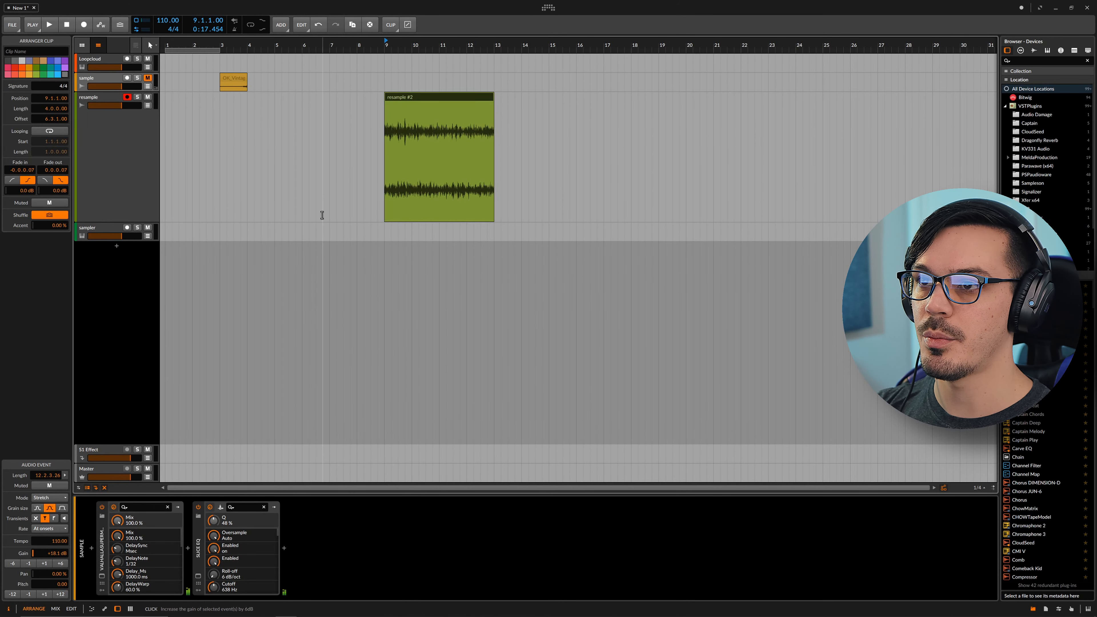
key("ctrl+b")
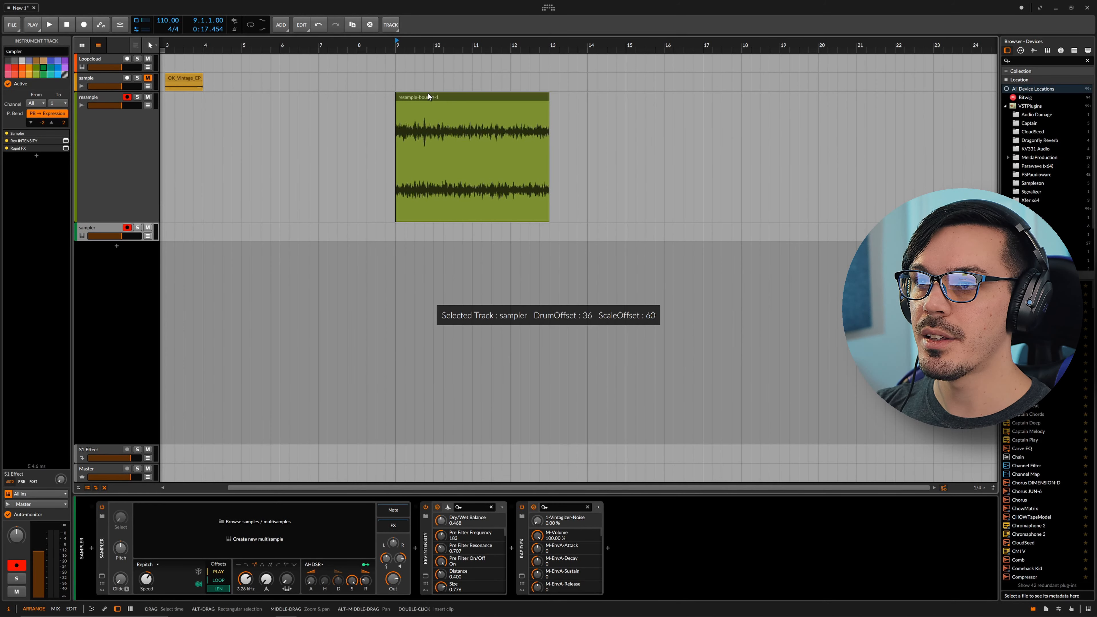
Step: Load the bounced clip into the sampler track's Sampler and set its root key to E3
left_click_drag(429, 97, 231, 532)
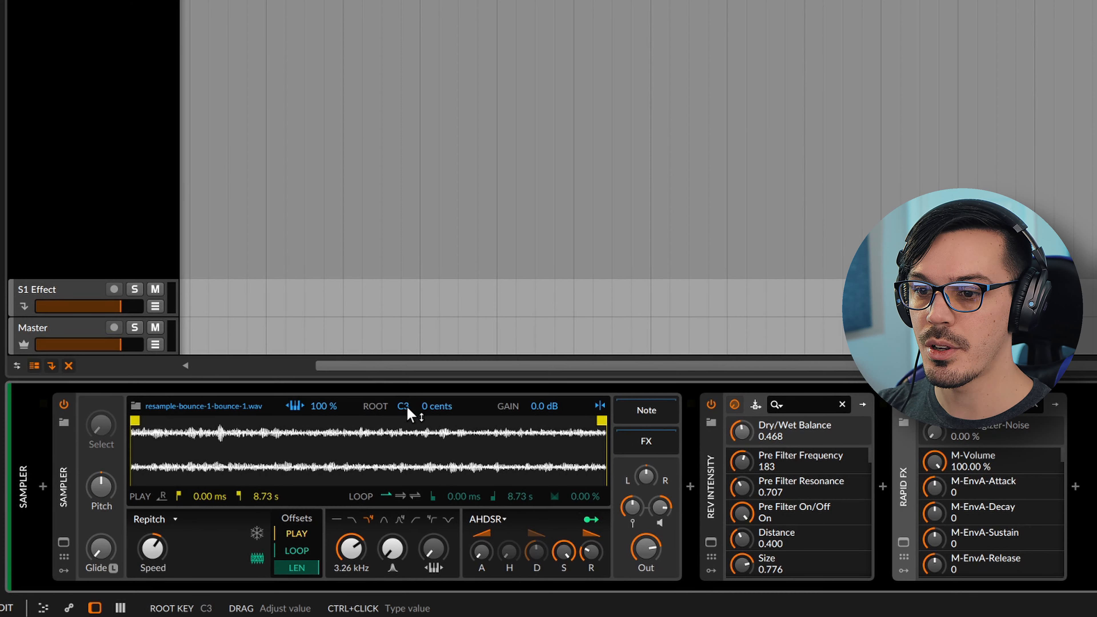
left_click_drag(407, 407, 407, 406)
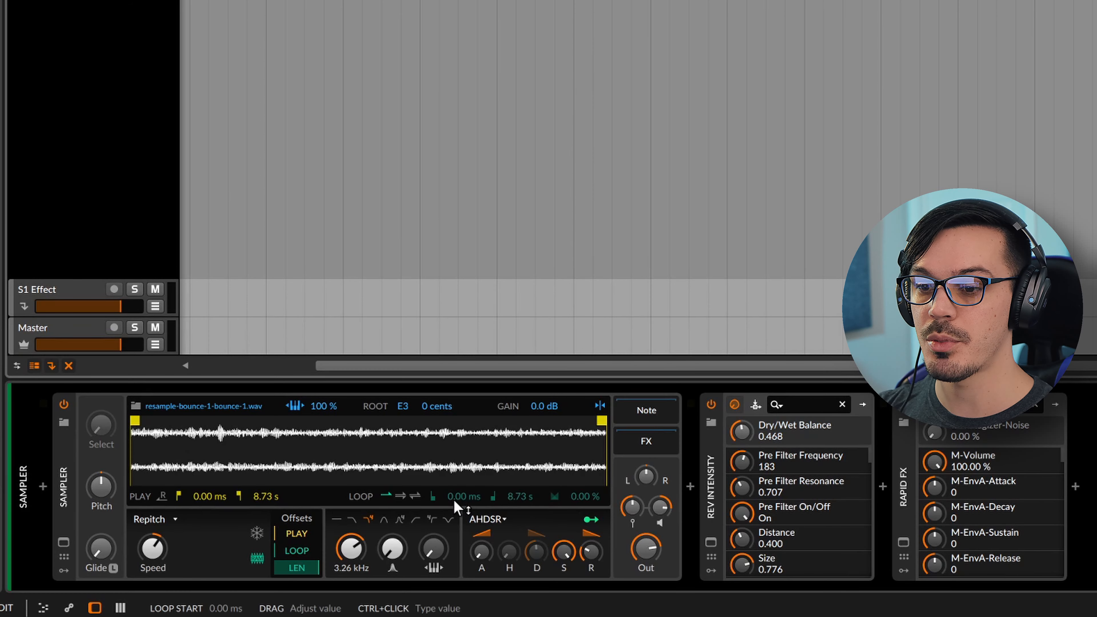
Step: Set the Sampler to ping-pong looping from 3.42 s to 7.56 s with a 6.33 % loop crossfade
left_click(419, 497)
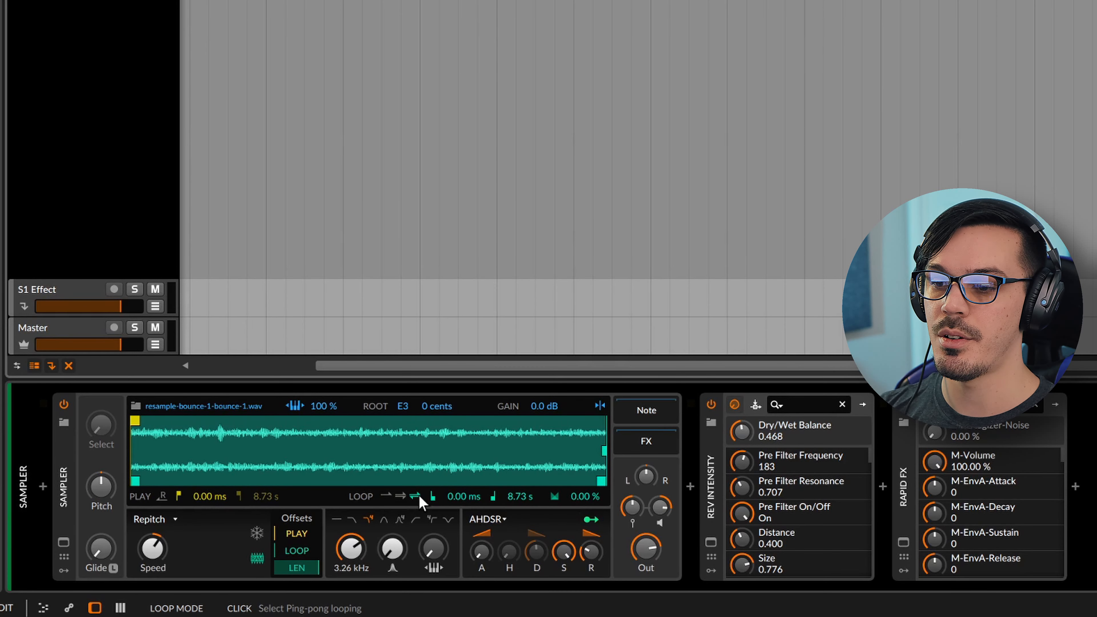
left_click_drag(603, 479, 539, 481)
left_click_drag(135, 480, 321, 481)
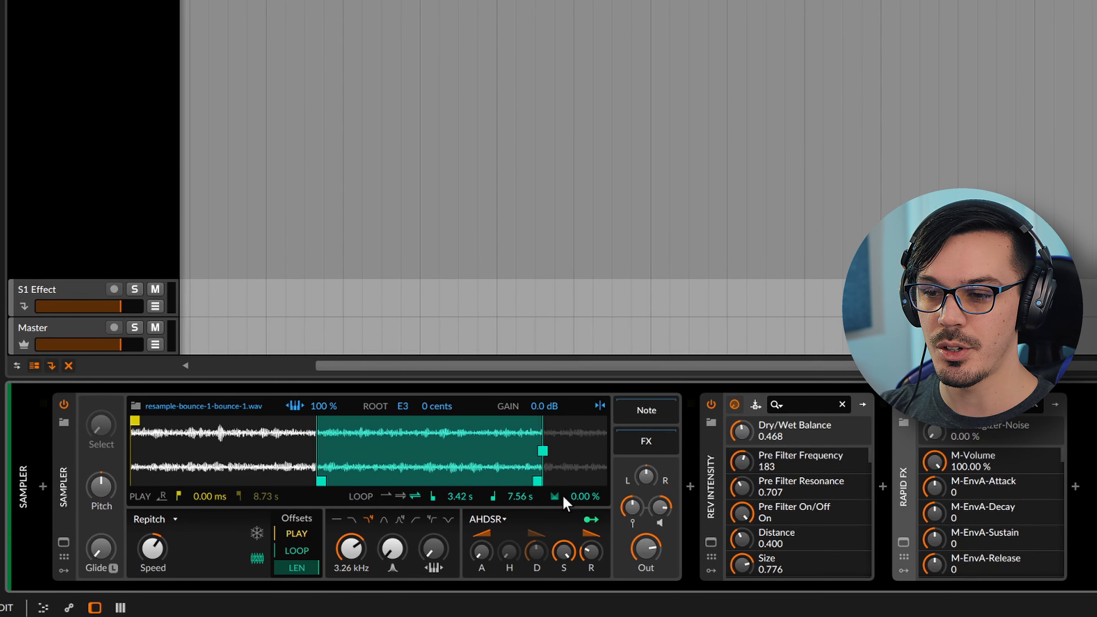
left_click_drag(581, 497, 575, 510)
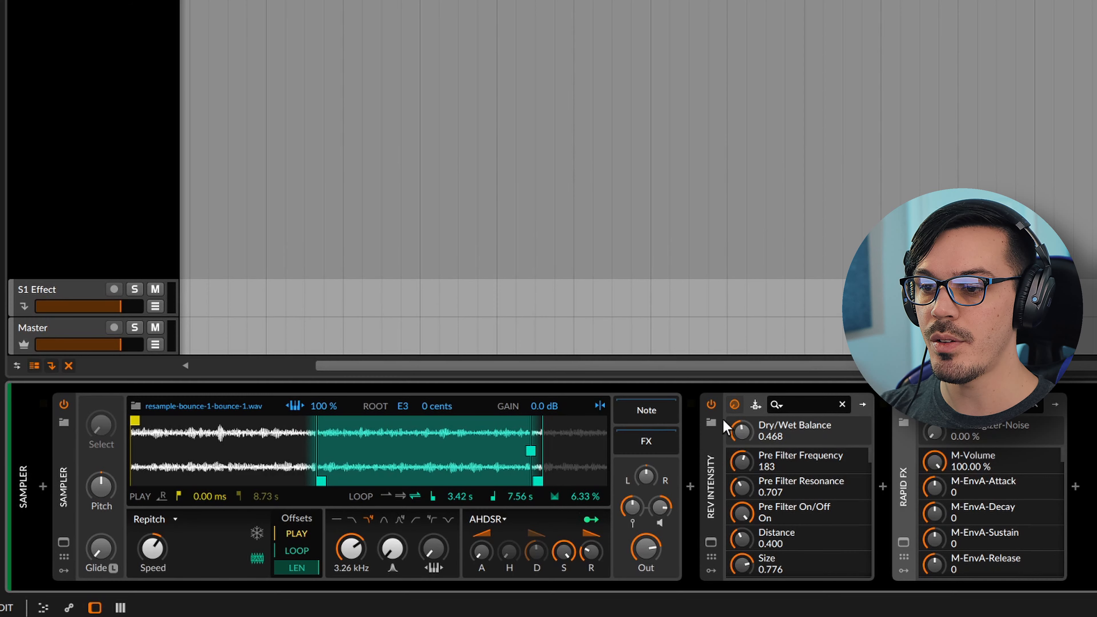
Step: Audition the Sampler with Rev INTENSITY and Rapid FX bypassed, view Rev INTENSITY's plug-in window and re-enable both effects
left_click(710, 404)
left_click(902, 407)
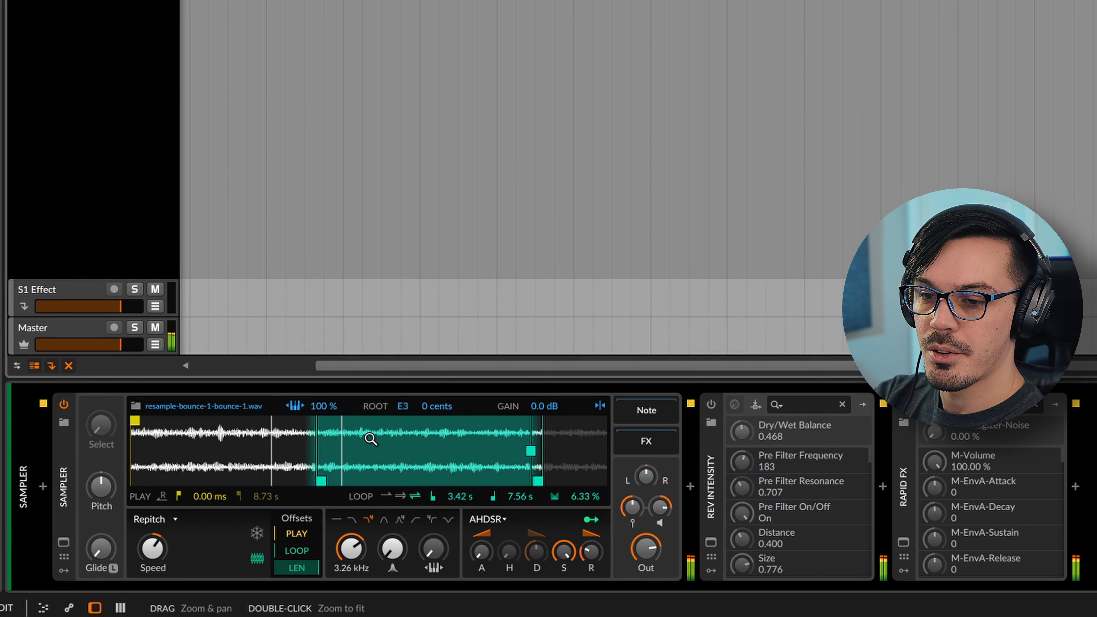
left_click(711, 413)
left_click(713, 542)
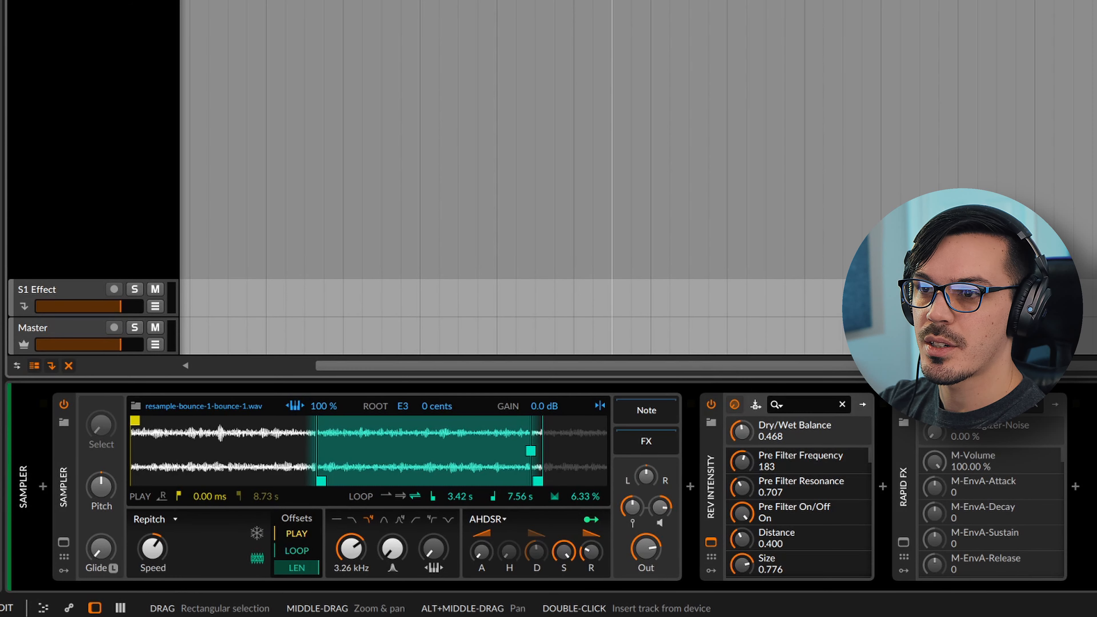
left_click(996, 1)
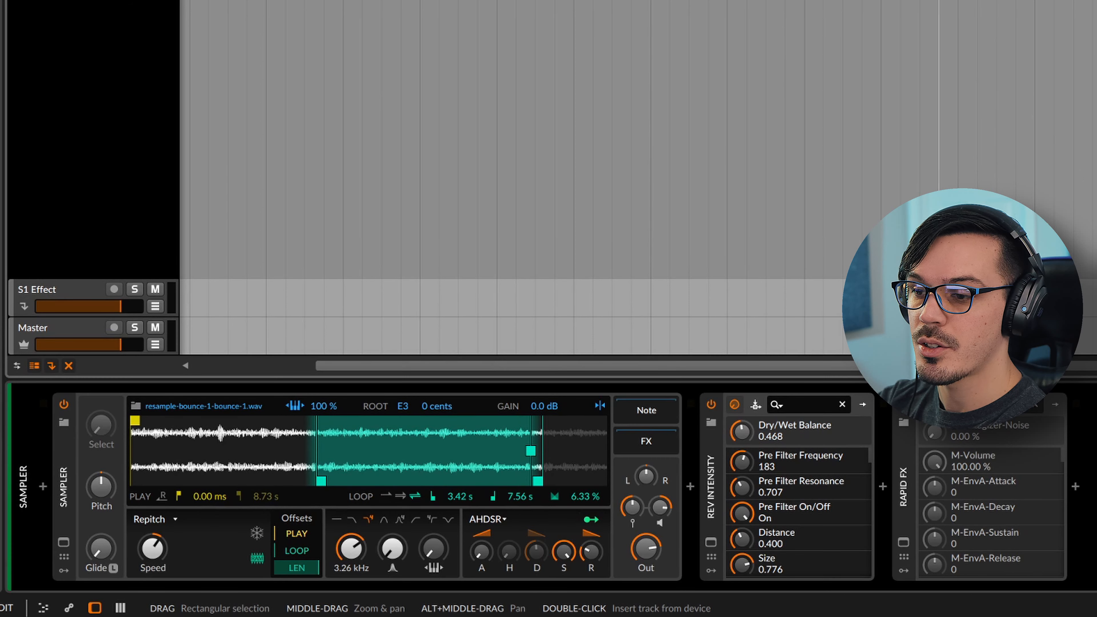
left_click(904, 404)
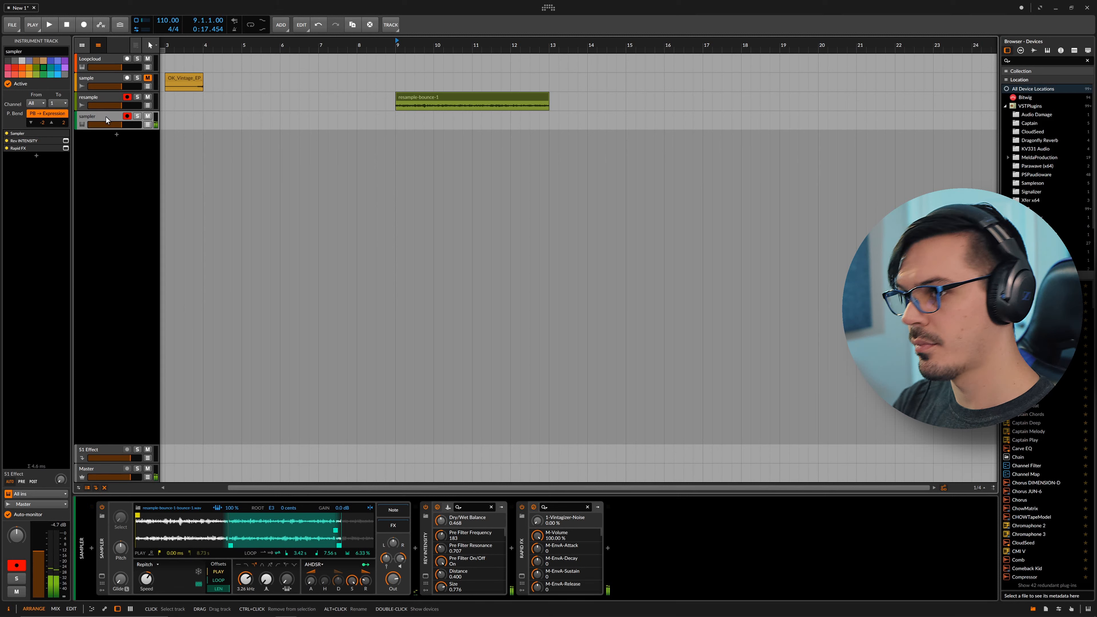
Step: Mute the sampler track and bring the STVC_Vocal_Cut_073_F one-shot from Loopcloud onto the sample track at 4.4
left_click(147, 116)
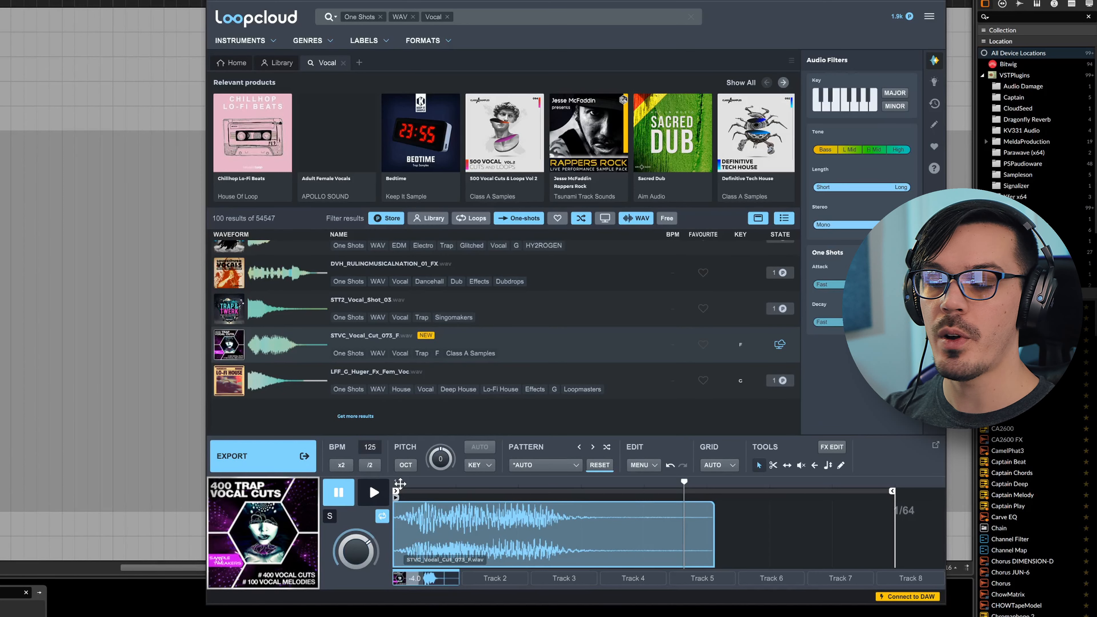
left_click(383, 494)
left_click(340, 497)
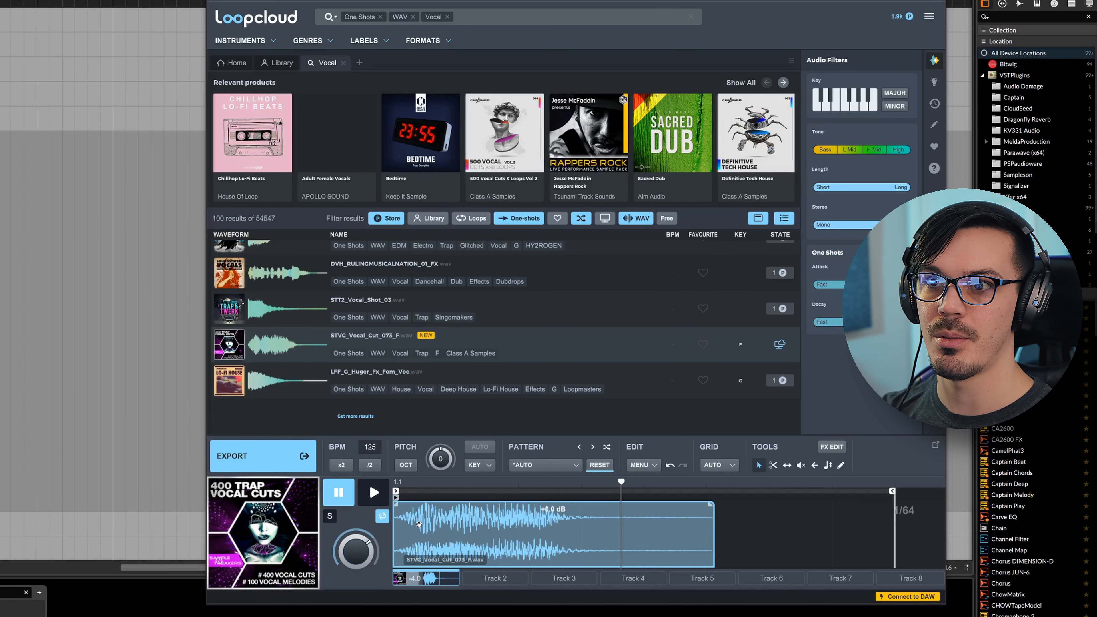
left_click_drag(419, 524, 116, 39)
left_click(117, 39)
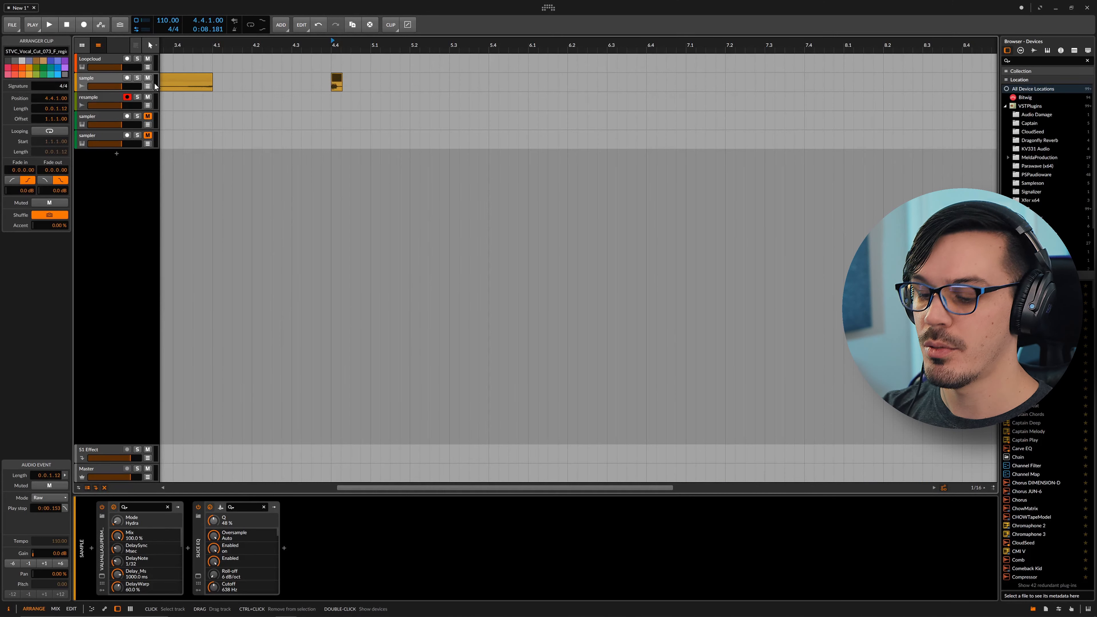
Step: Record the processed vocal onto the resample track from 4.4 to just before bar 9 and mute the sample track
left_click(116, 101)
key("ctrl+r")
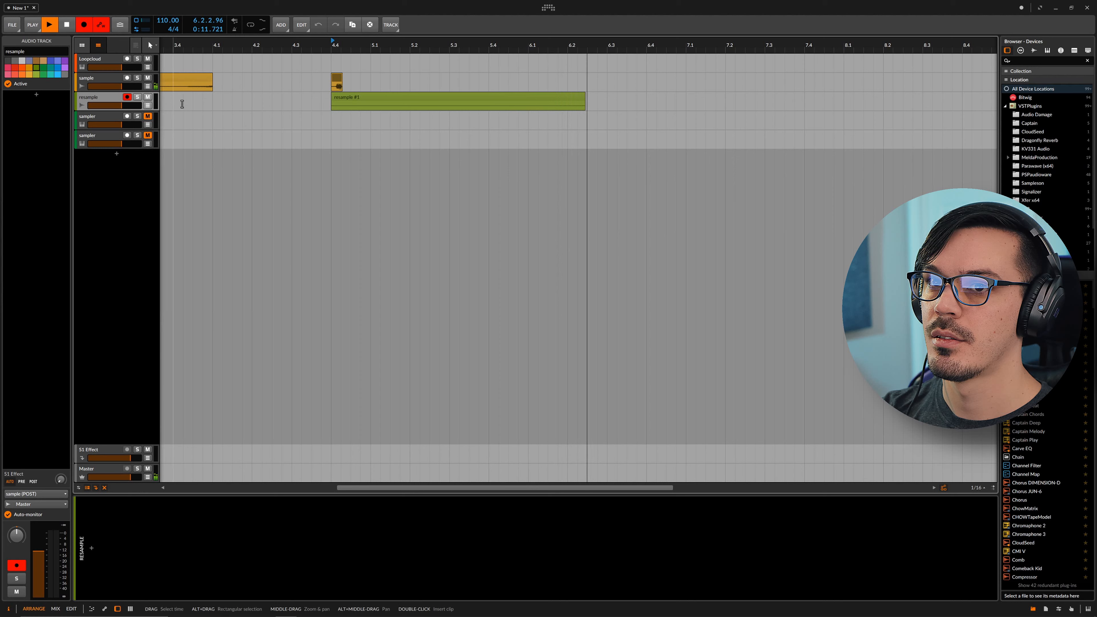
scroll(224, 114, "down", 3)
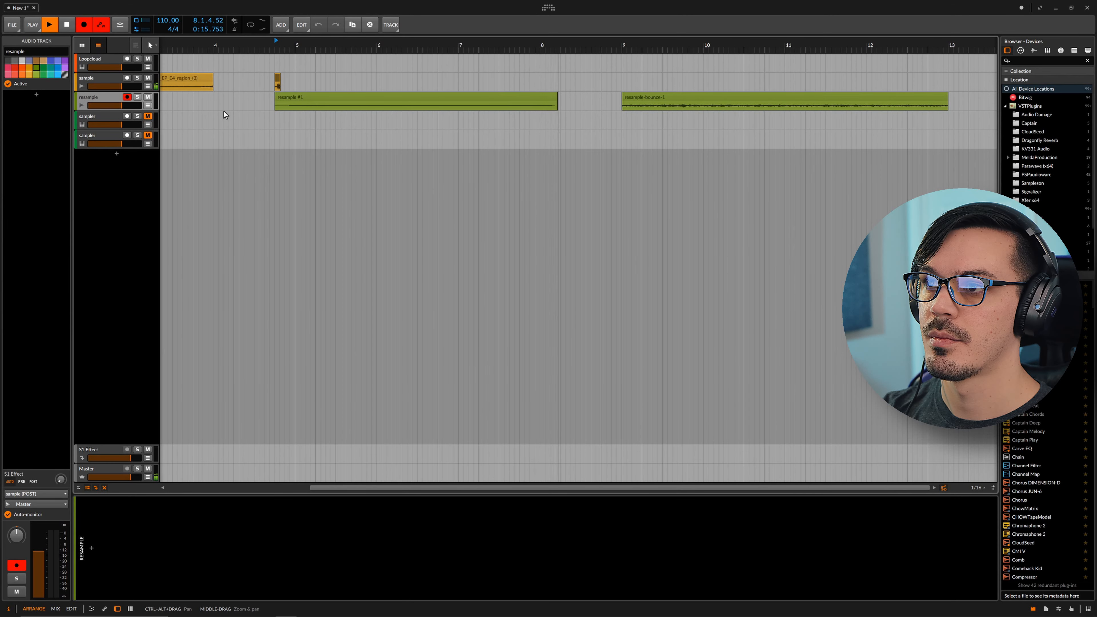
key("space")
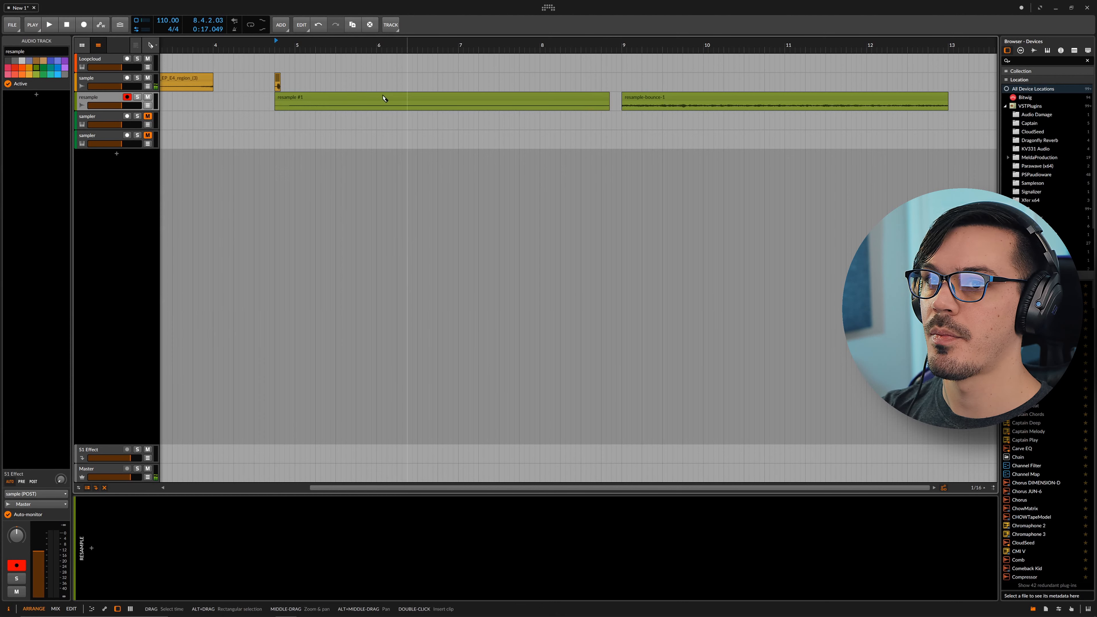
left_click(148, 78)
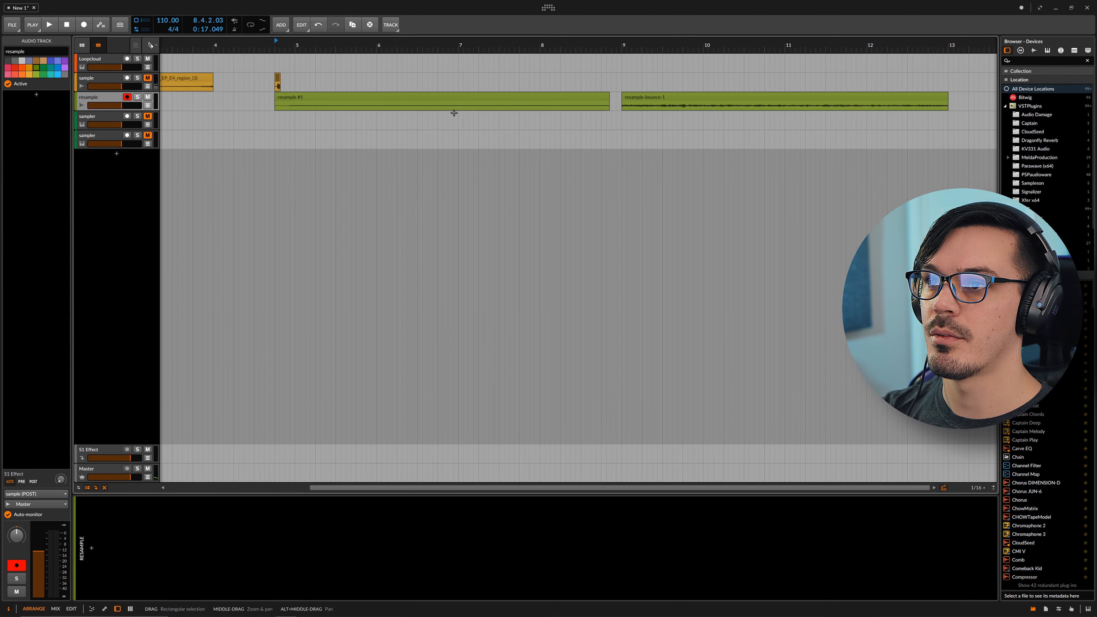
Step: Split the vocal recording at 6.3.4 and 7.4.3 and delete the pieces outside that range
left_click(433, 103, "alt")
left_click(529, 102)
left_click(545, 99)
key("Delete")
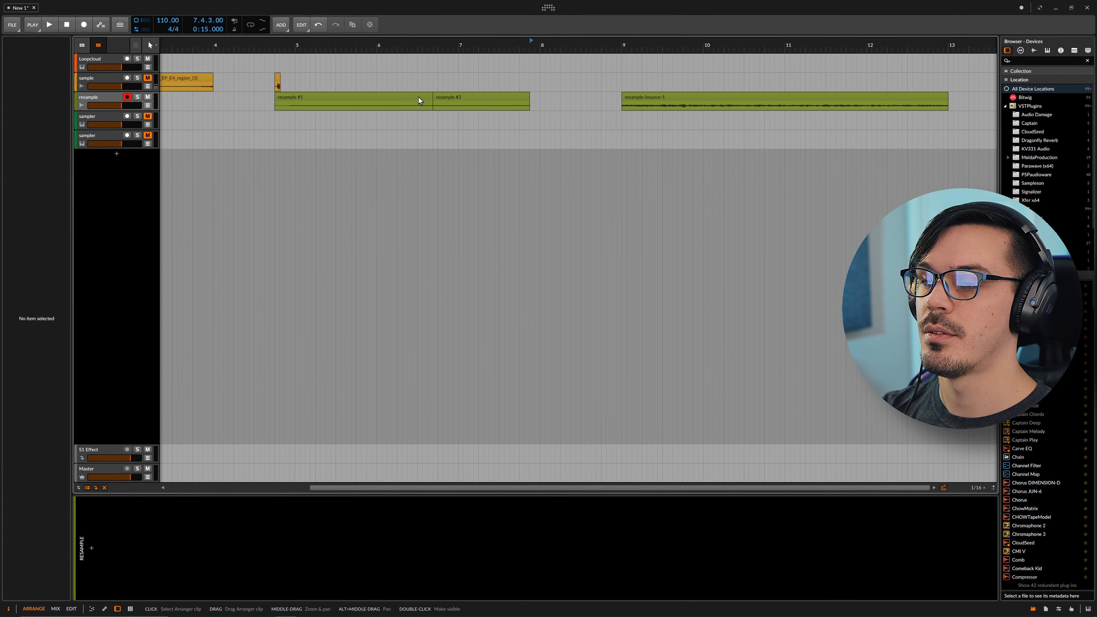
left_click(418, 98)
key("Delete")
Step: Raise the remaining vocal clip's gain by 18 dB and bounce it in place
left_click(463, 96)
left_click(61, 563)
left_click(61, 562)
left_click(61, 563)
key("ctrl+b")
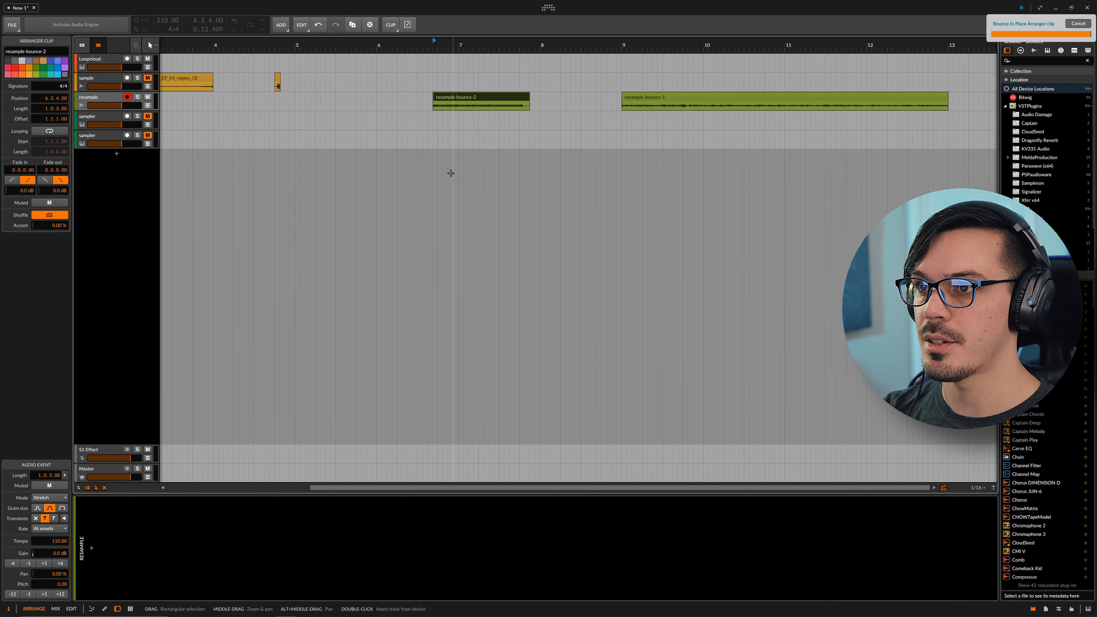
Step: Load the bounced vocal clip into the Sampler on the second sampler track
left_click(104, 133)
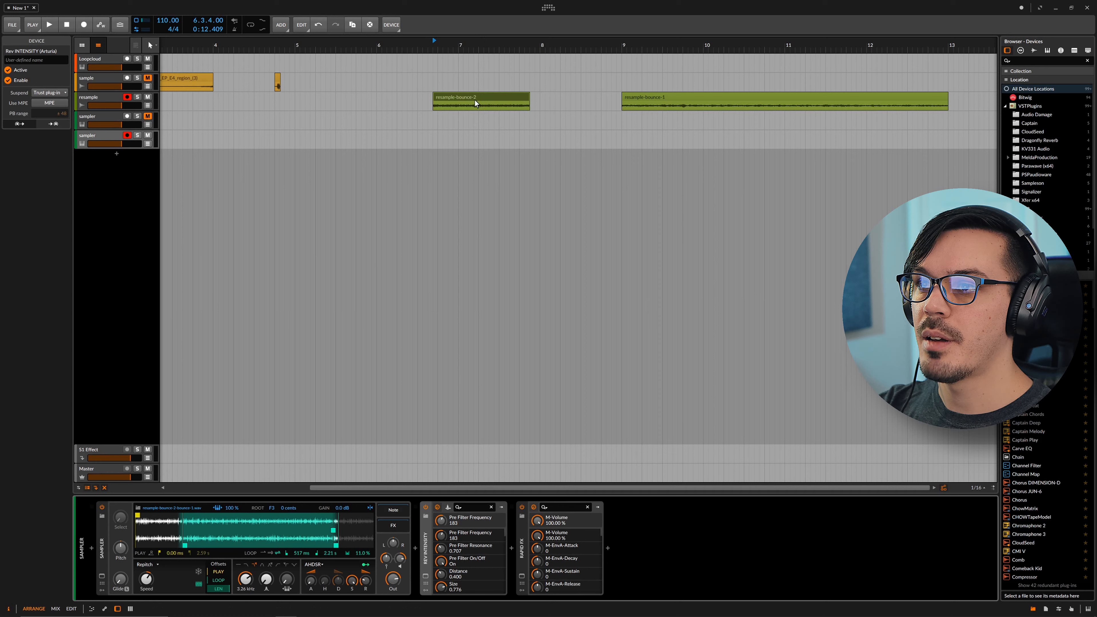
left_click_drag(472, 101, 277, 496)
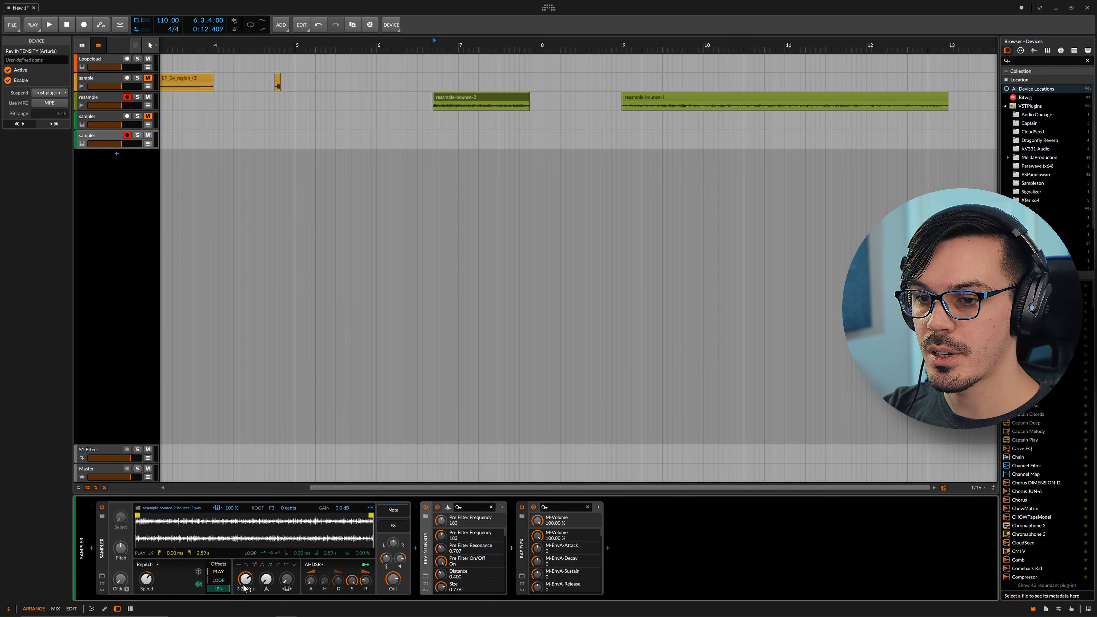
Step: Set the vocal Sampler to ping-pong looping from 782 ms to 1.96 s with a 7 % loop crossfade
left_click(277, 553)
mouse_move(138, 545)
left_mouse_down()
mouse_move(220, 545)
mouse_move(209, 546)
left_mouse_up()
mouse_move(370, 545)
left_mouse_down()
mouse_move(304, 546)
mouse_move(357, 551)
left_mouse_up()
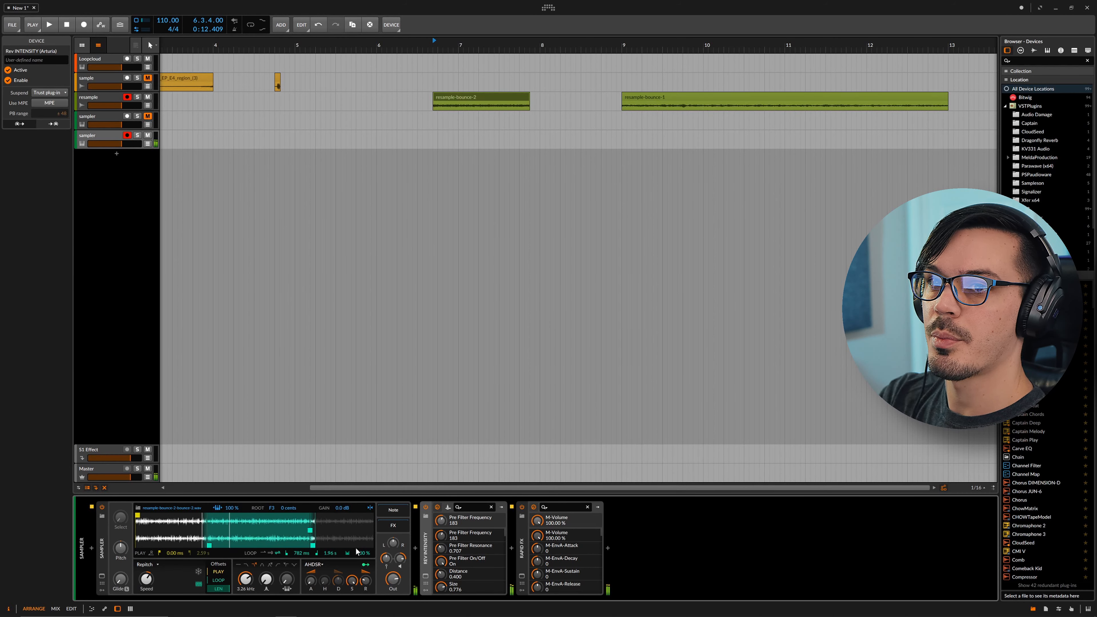
Step: Unmute and arm the first sampler track to hear both samplers layered, and mute both sampler tracks
left_click(148, 117)
left_click(126, 116)
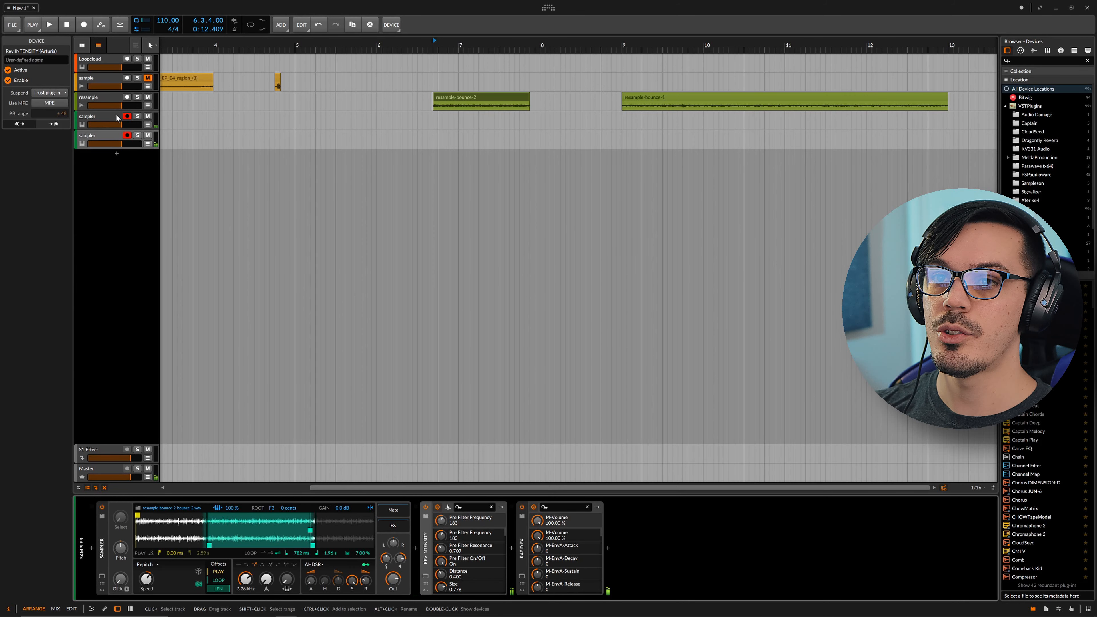
left_click(147, 115)
left_click(148, 136)
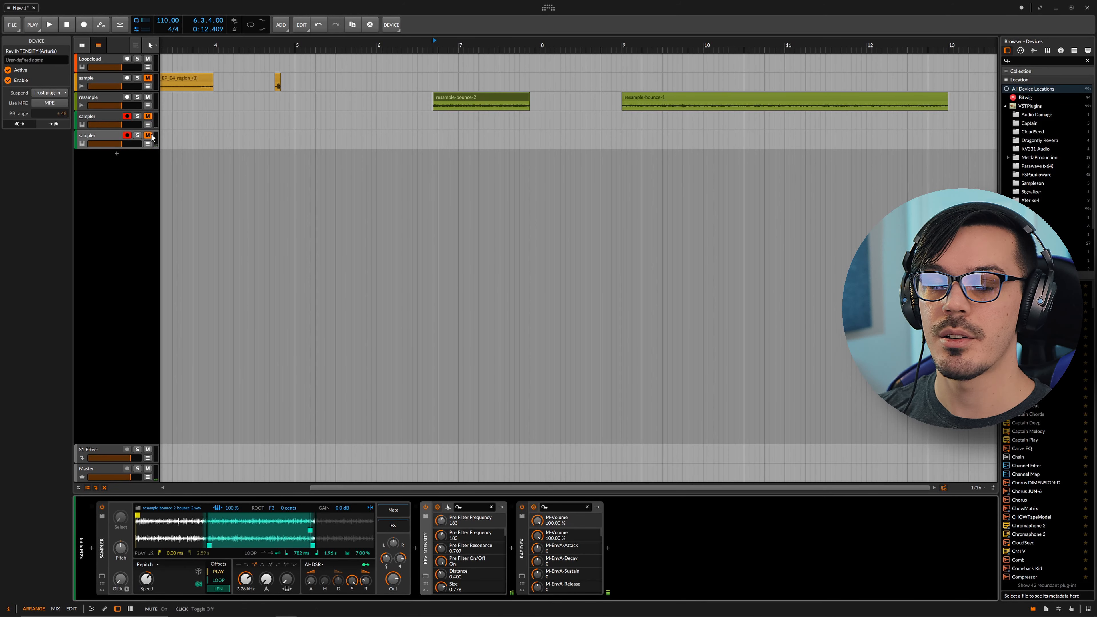